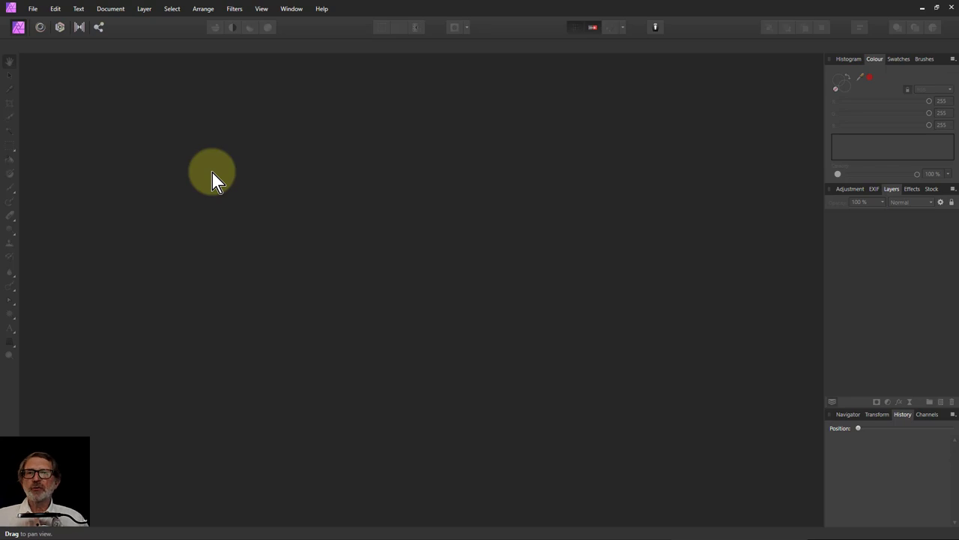
- Open the raw file before.ARW into the Develop persona
left_click(31, 9)
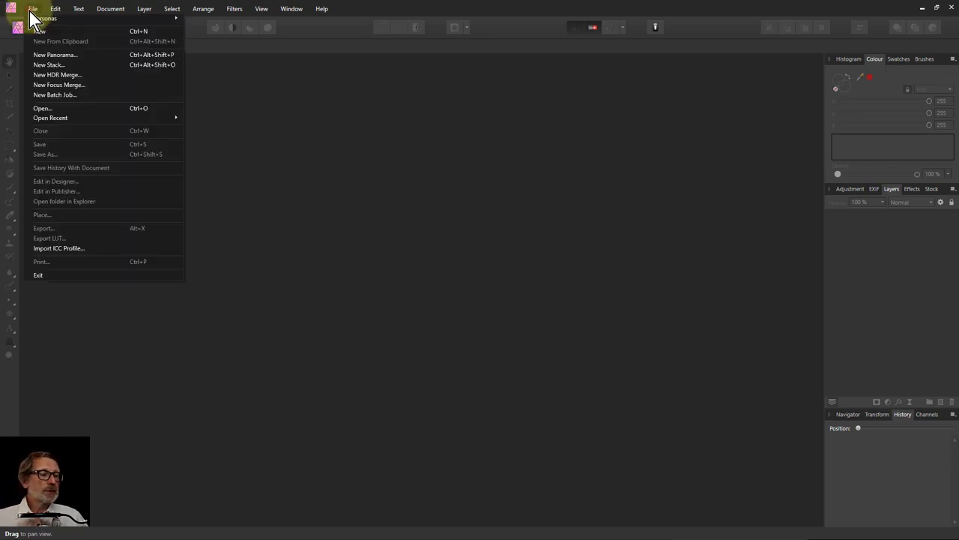
left_click(109, 119)
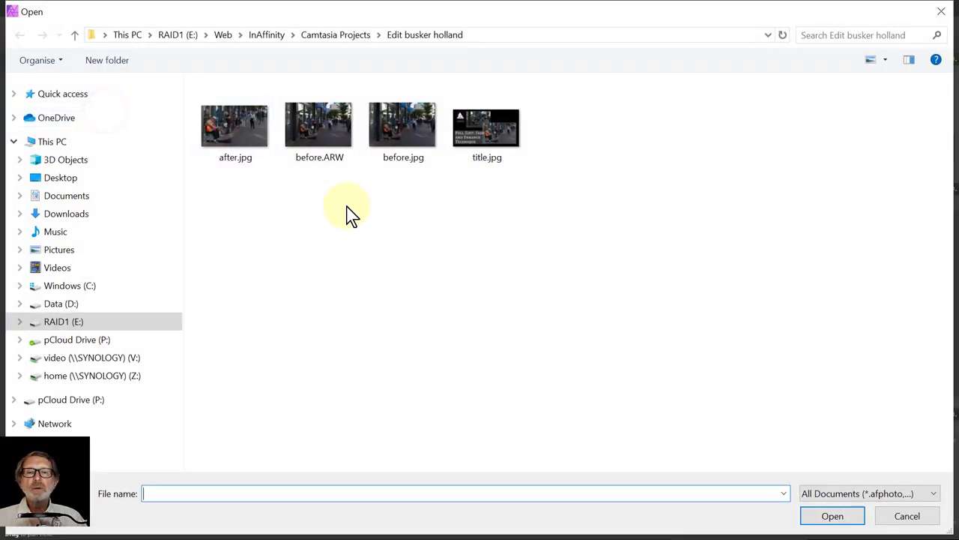
left_click(321, 139)
double_click(321, 138)
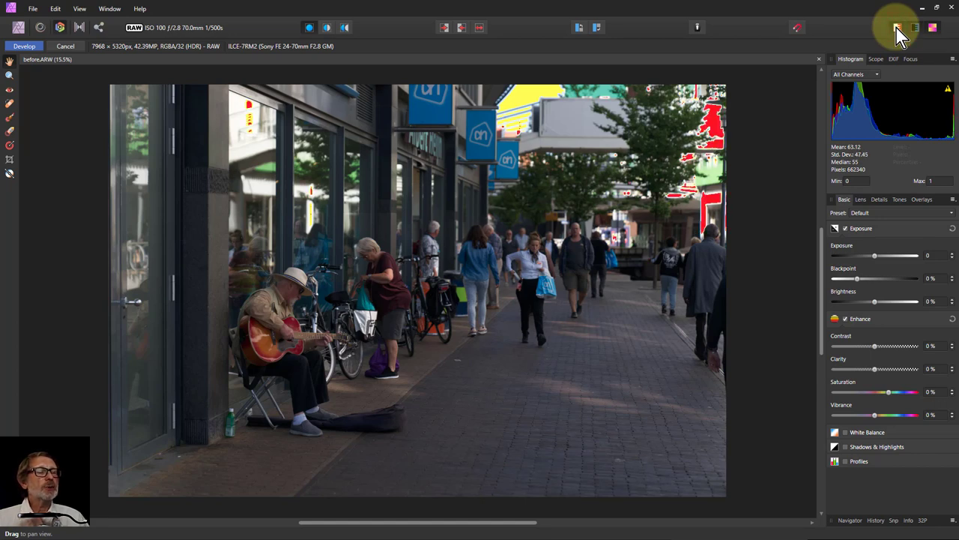
- Show clipped shadows and set Highlights -81%, Shadows 32%, Blackpoint 1% and Brightness 16%
left_click(917, 28)
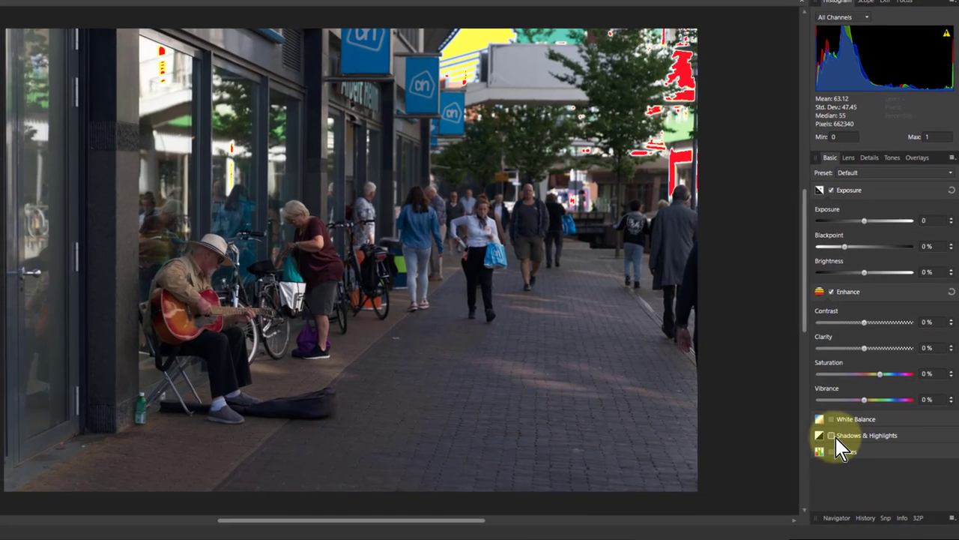
left_click(869, 443)
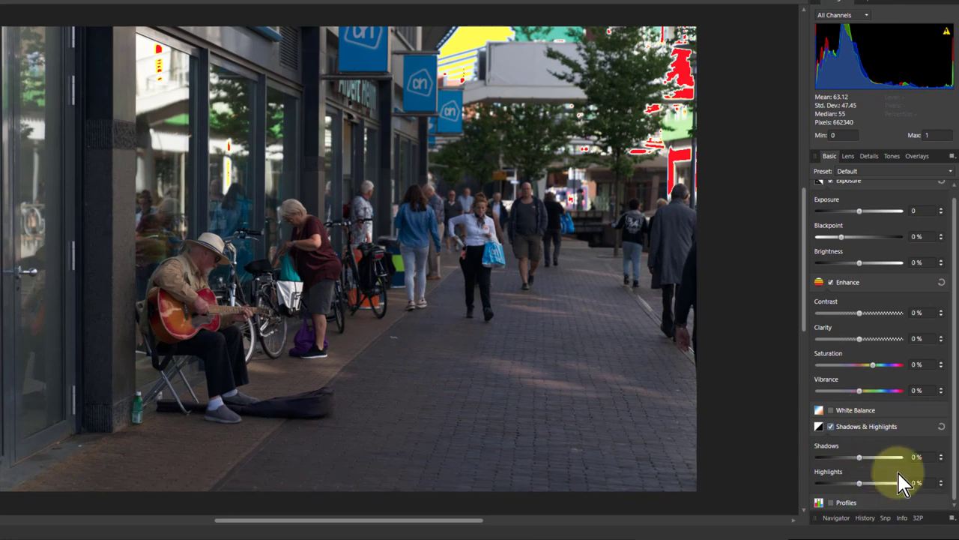
left_click_drag(859, 484, 833, 494)
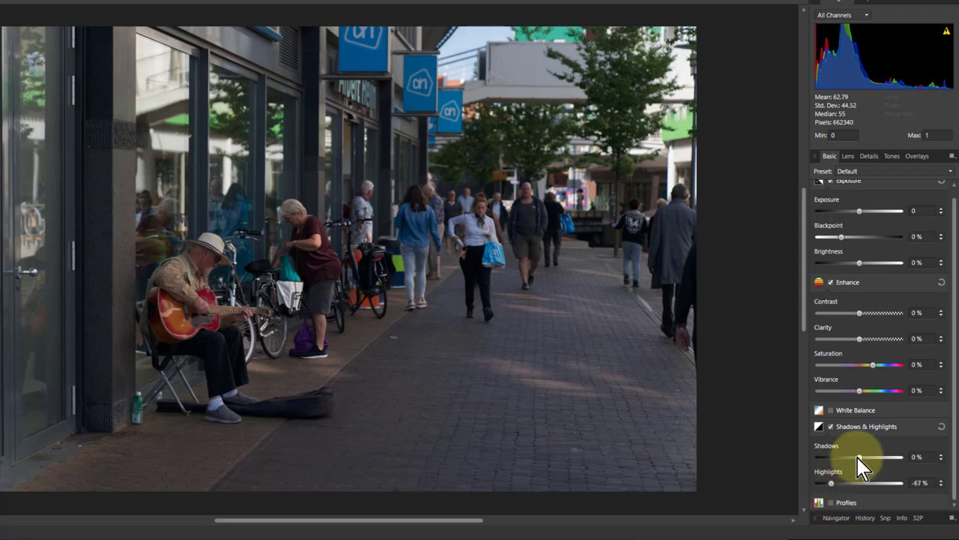
left_click_drag(860, 456, 874, 475)
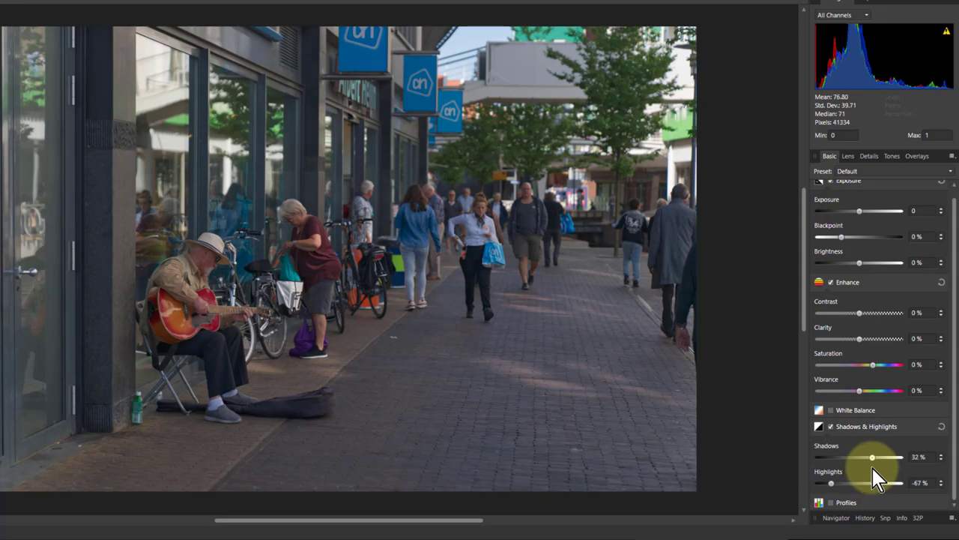
left_click_drag(840, 239, 886, 266)
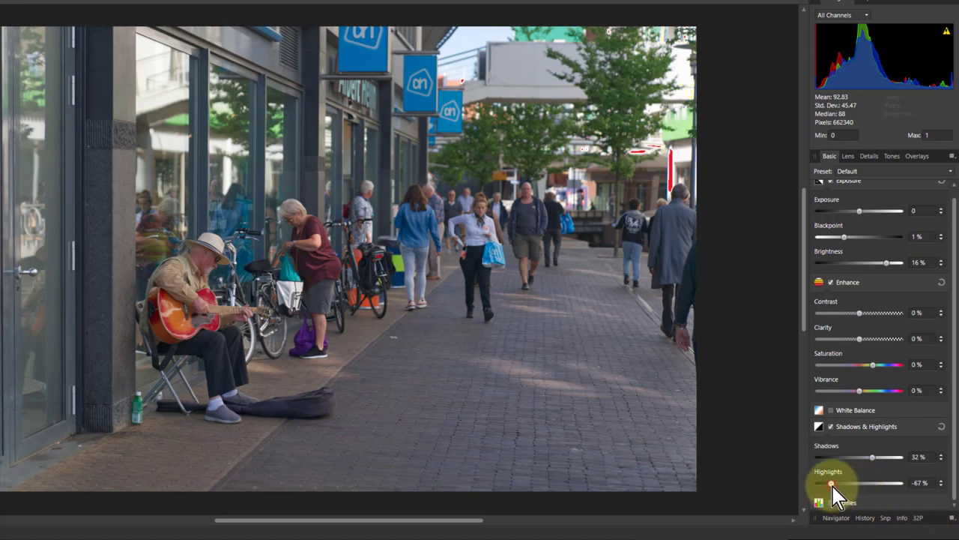
left_click_drag(833, 492, 824, 495)
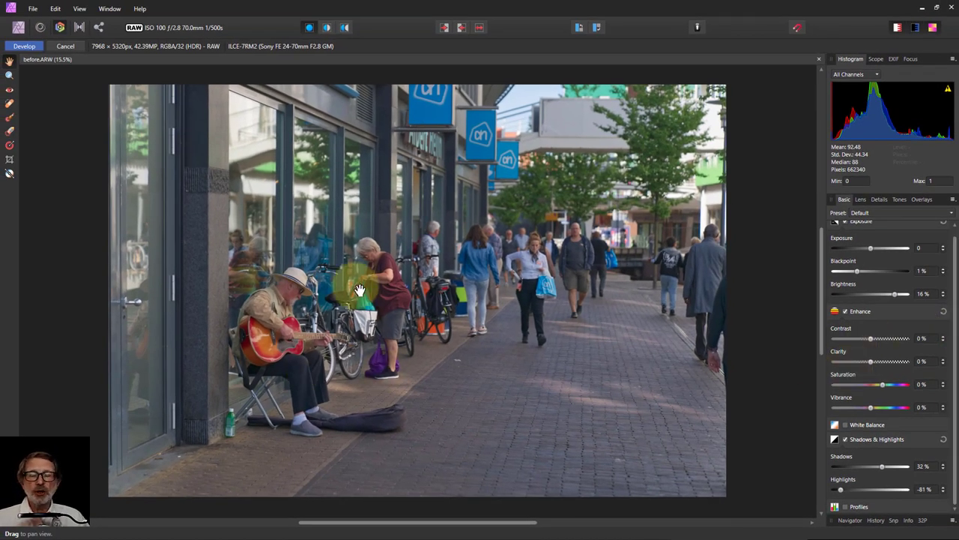
- Develop the photo and crop it in from the left, bottom, top and right
left_click(25, 47)
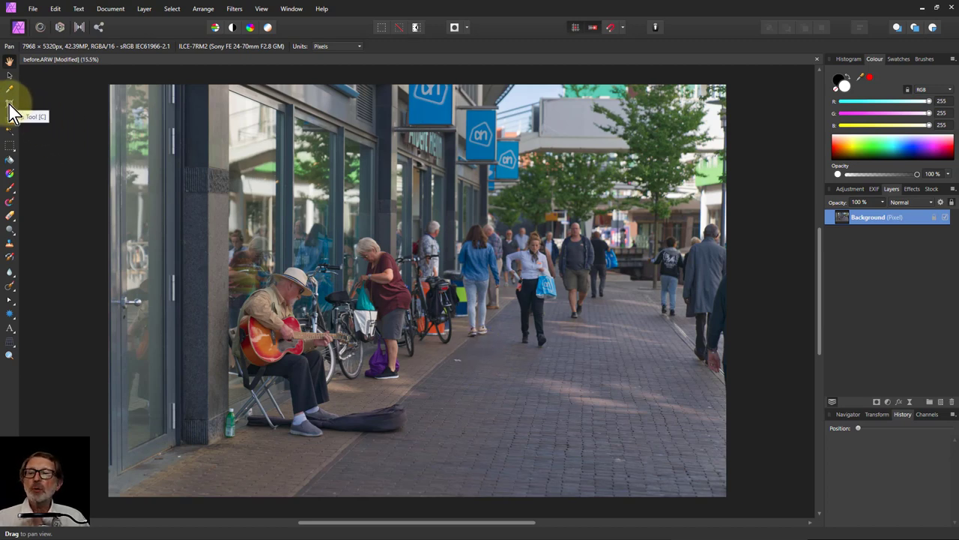
left_click(9, 103)
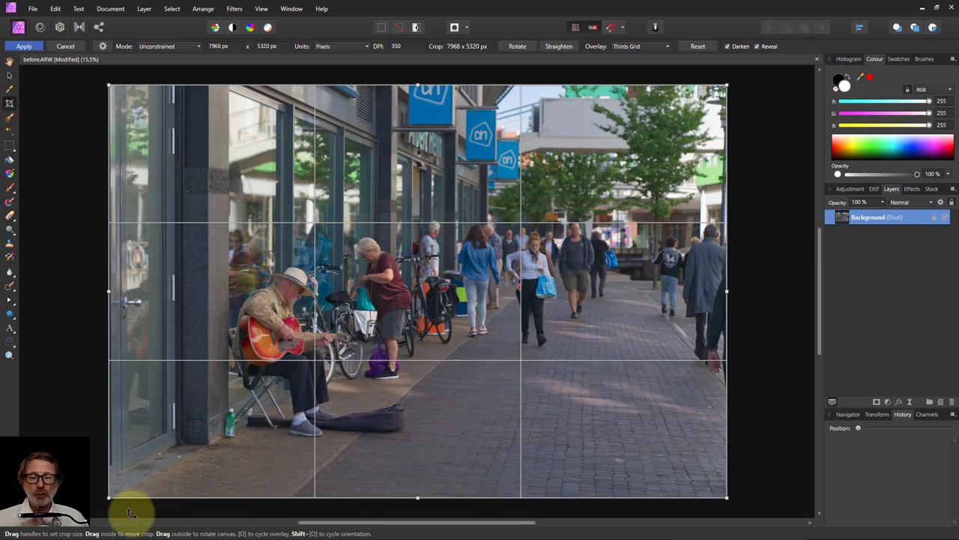
left_click_drag(109, 497, 214, 449)
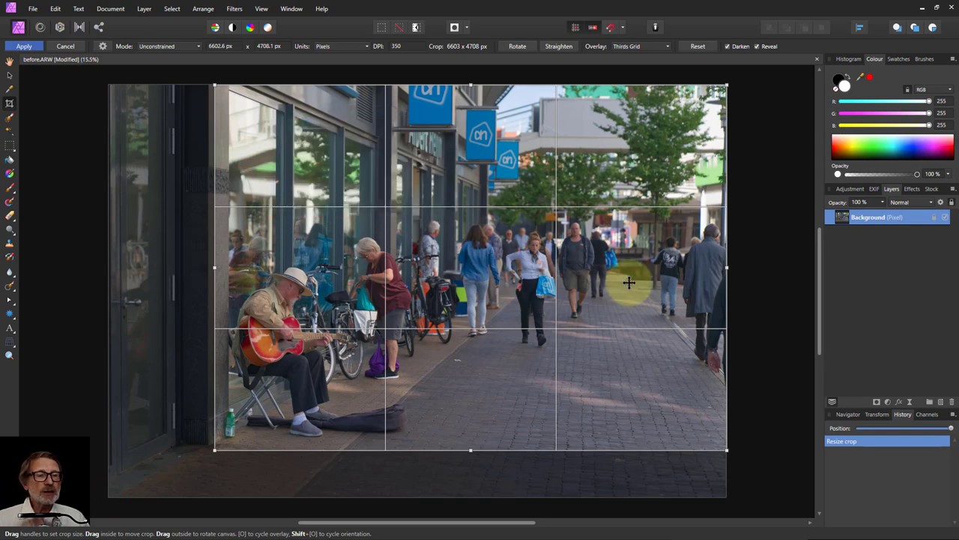
left_click_drag(726, 85, 622, 193)
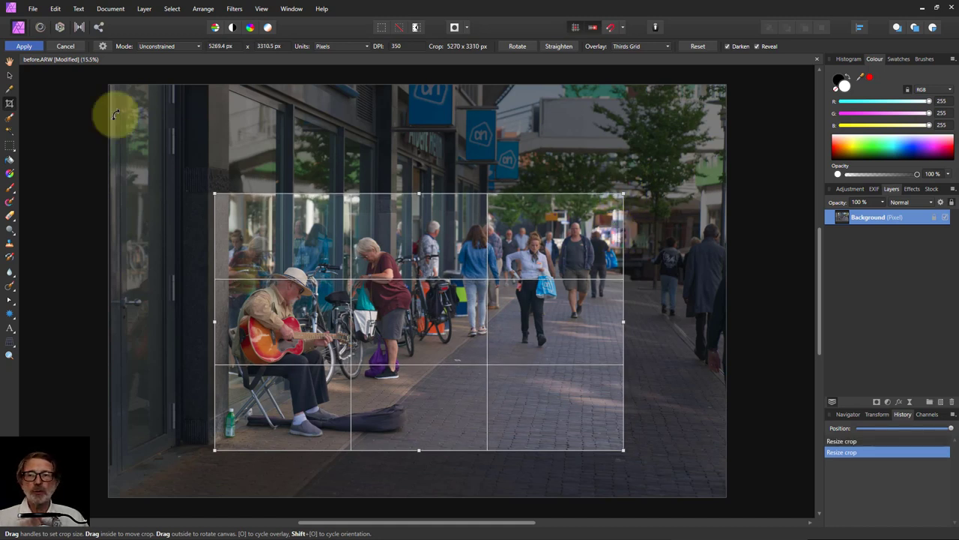
left_click(23, 48)
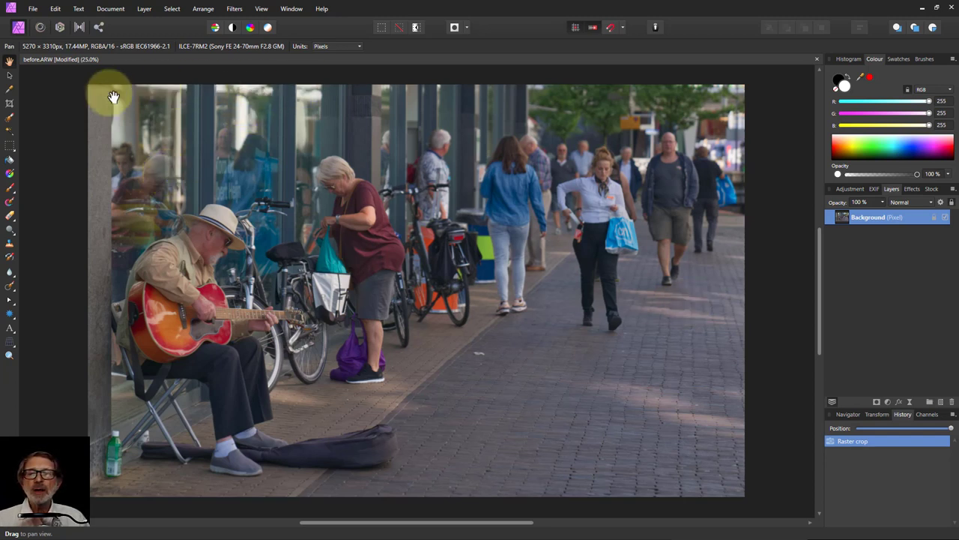
- Recrop with the top edge lowered slightly to reach 5270 × 3198 px
left_click(9, 103)
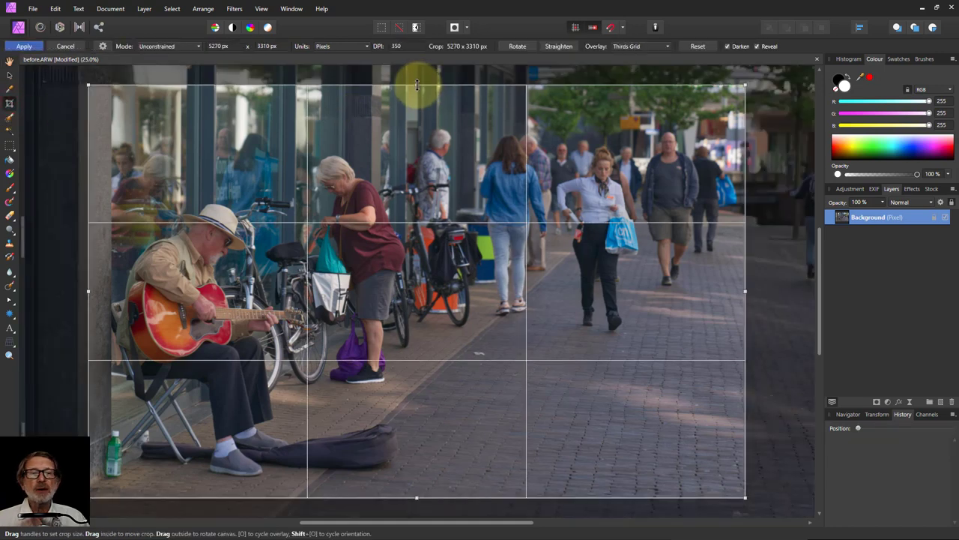
left_click_drag(418, 86, 417, 98)
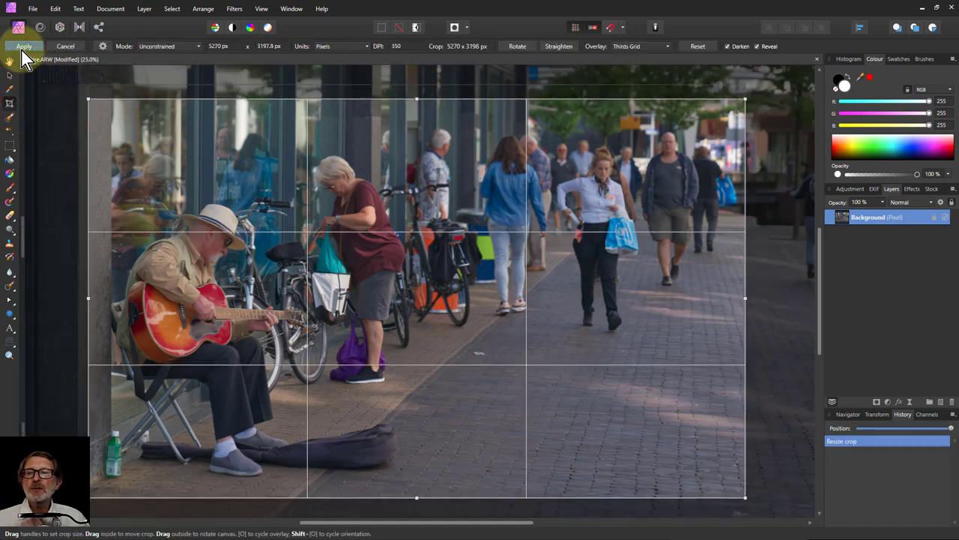
left_click(23, 47)
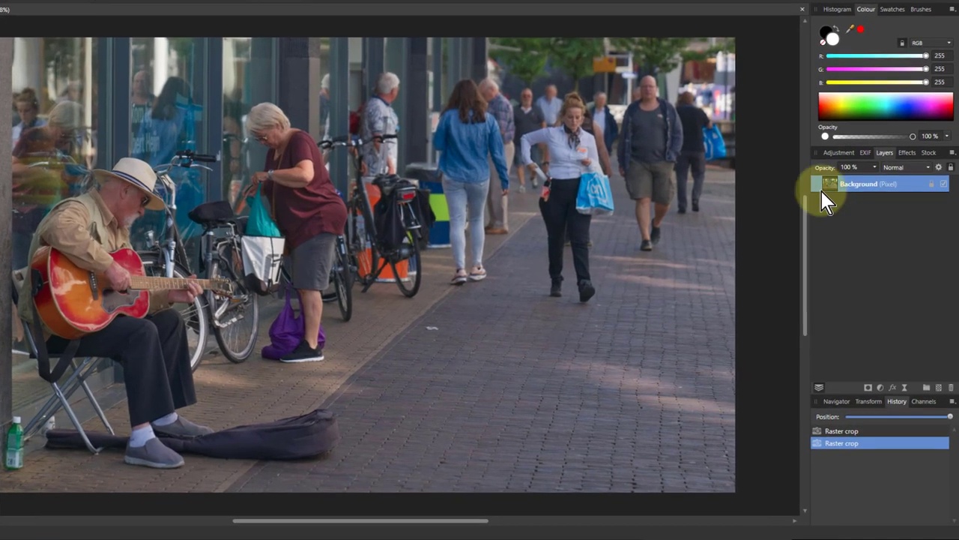
- Duplicate the photo layer and rename the lower copy Downplay
key("ctrl+j")
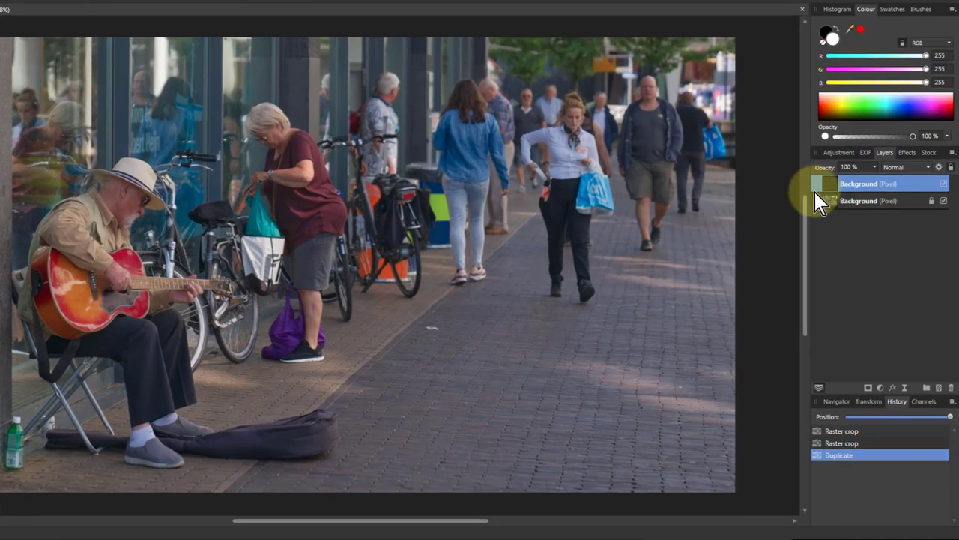
left_click(850, 207)
double_click(850, 203)
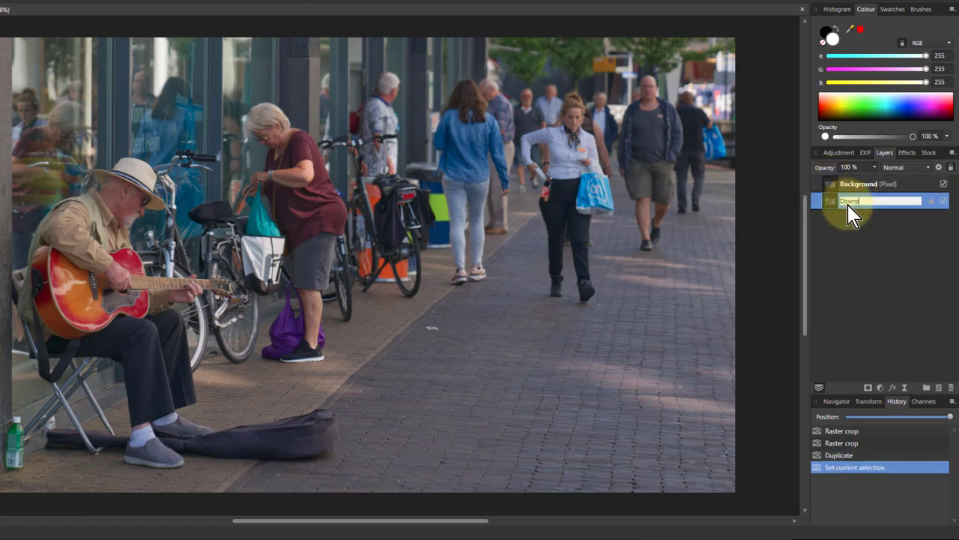
key("Return")
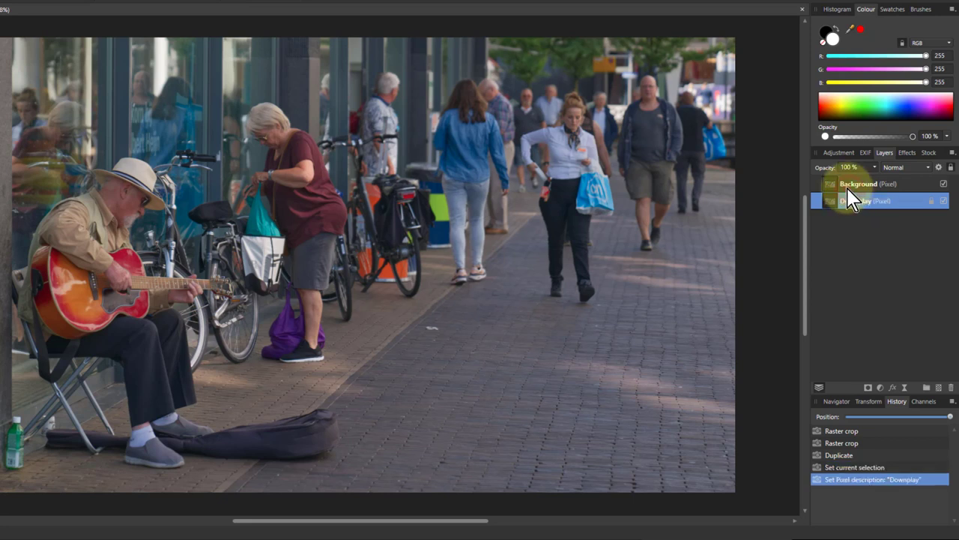
- Rename the upper copy Intensify, hide it, and select Downplay
left_click(849, 188)
double_click(847, 189)
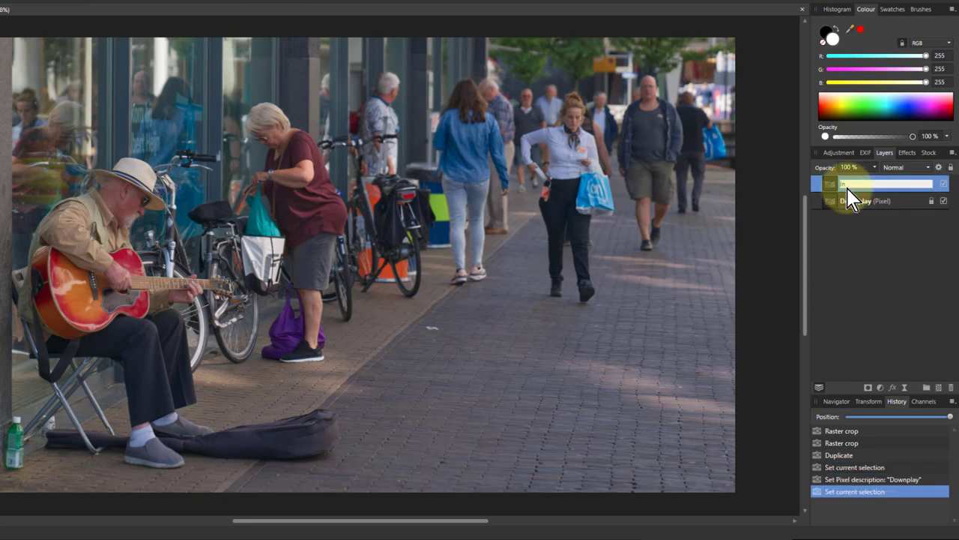
key("Return")
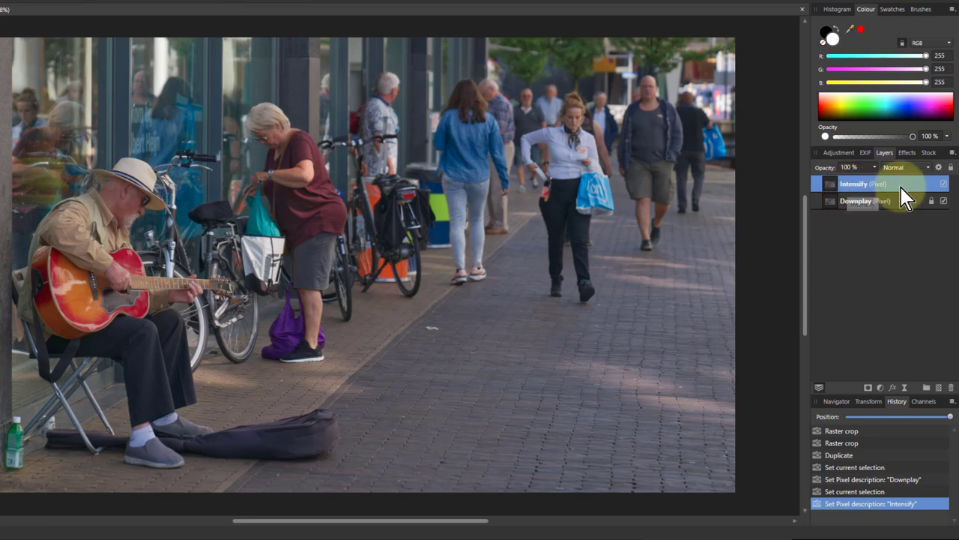
left_click(943, 184)
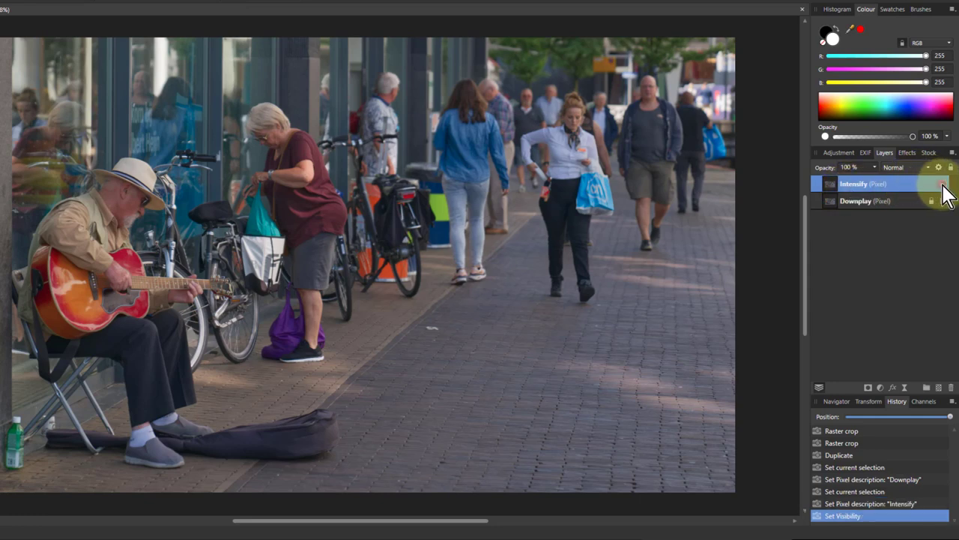
left_click(831, 201)
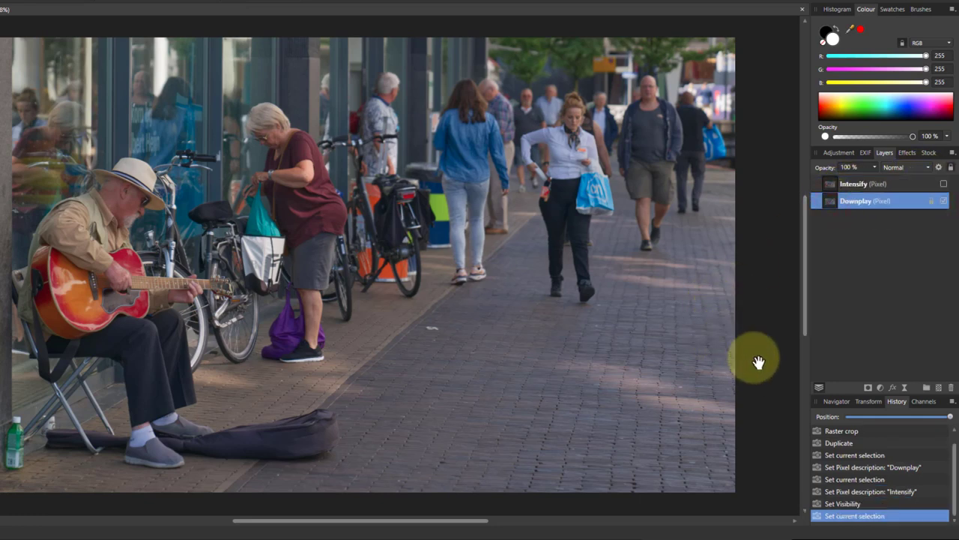
- Add an HSL adjustment to Downplay with Saturation Shift -56% and Luminosity Shift -13%
left_click(882, 388)
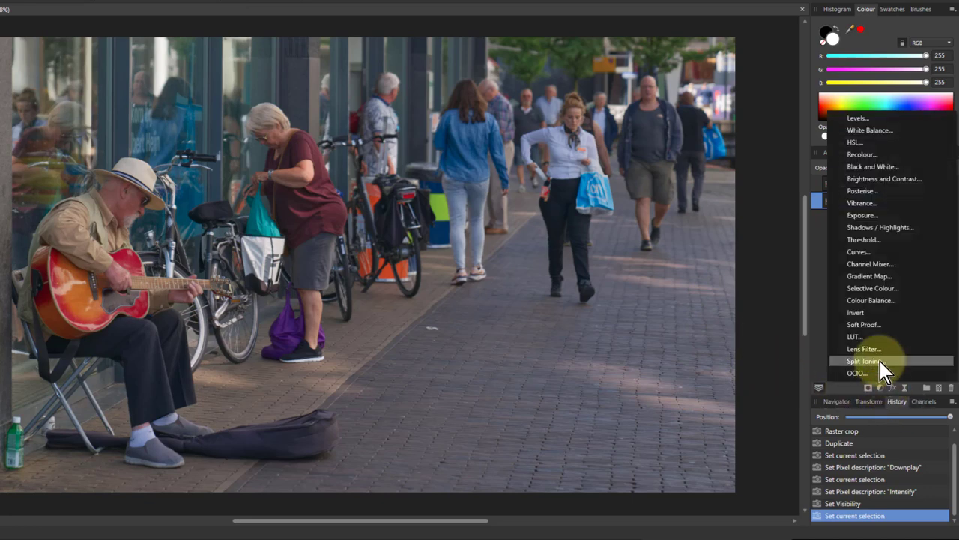
left_click(852, 144)
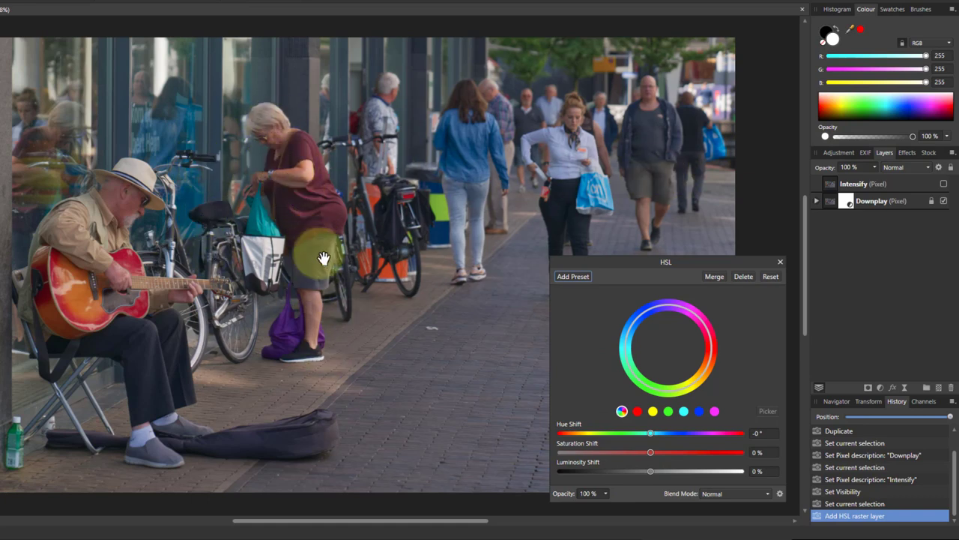
left_click_drag(651, 453, 625, 458)
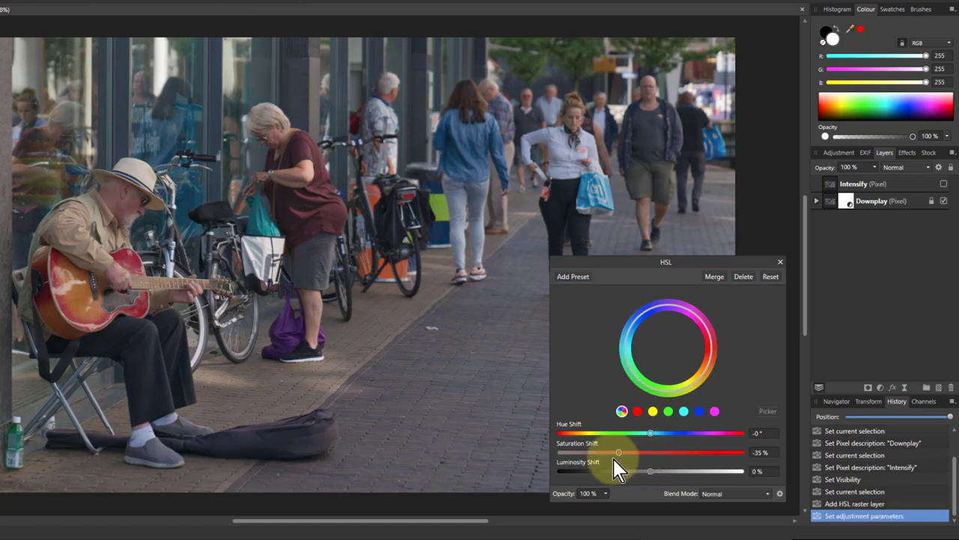
mouse_move(583, 462)
left_mouse_down()
mouse_move(605, 462)
mouse_move(600, 472)
mouse_move(598, 465)
left_mouse_up()
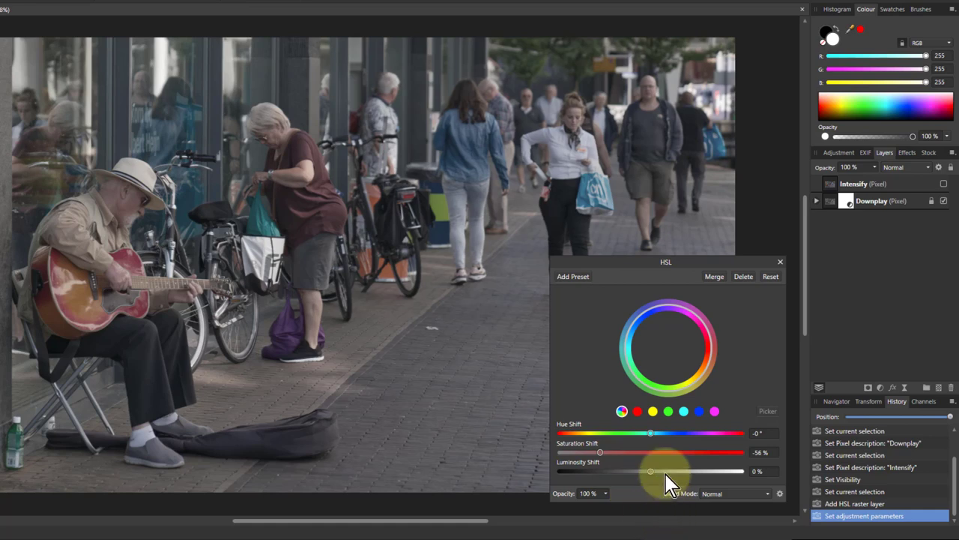
left_click_drag(651, 472, 640, 472)
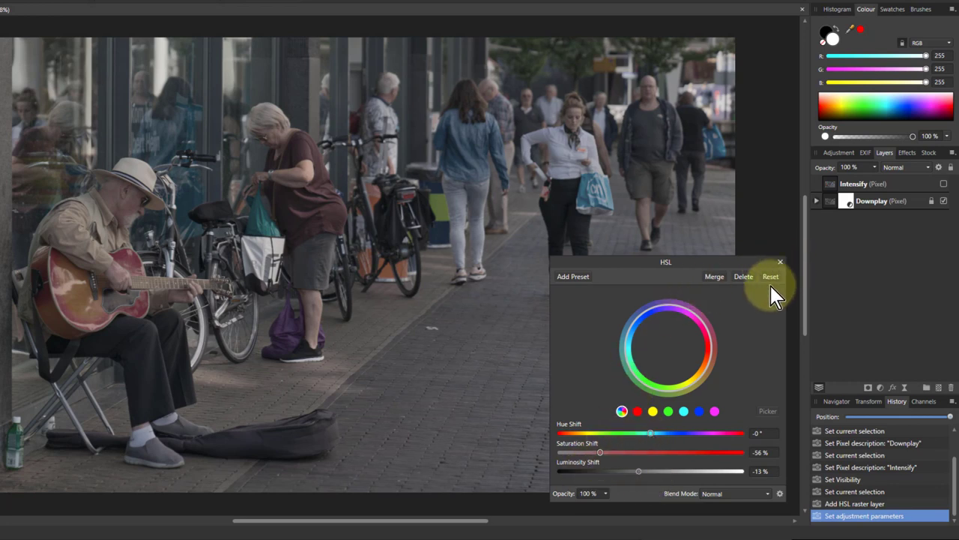
left_click(780, 262)
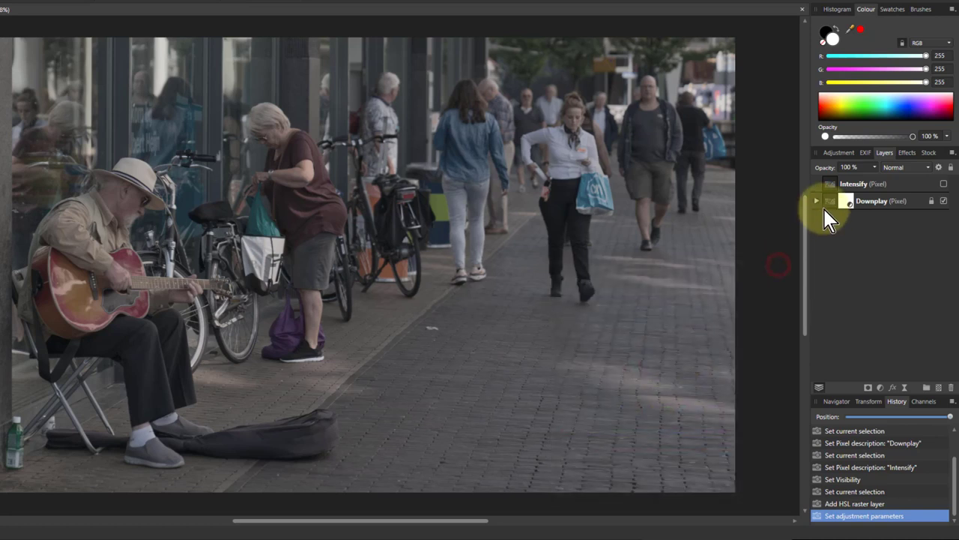
left_click(834, 203)
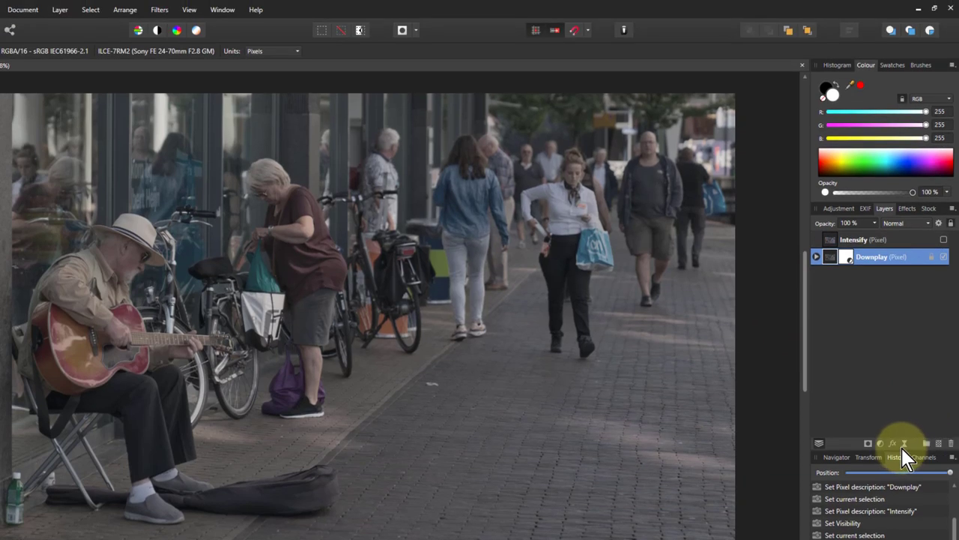
- Add a live Gaussian Blur to Downplay with Preserve Alpha and a 5.7 px radius
left_click(905, 389)
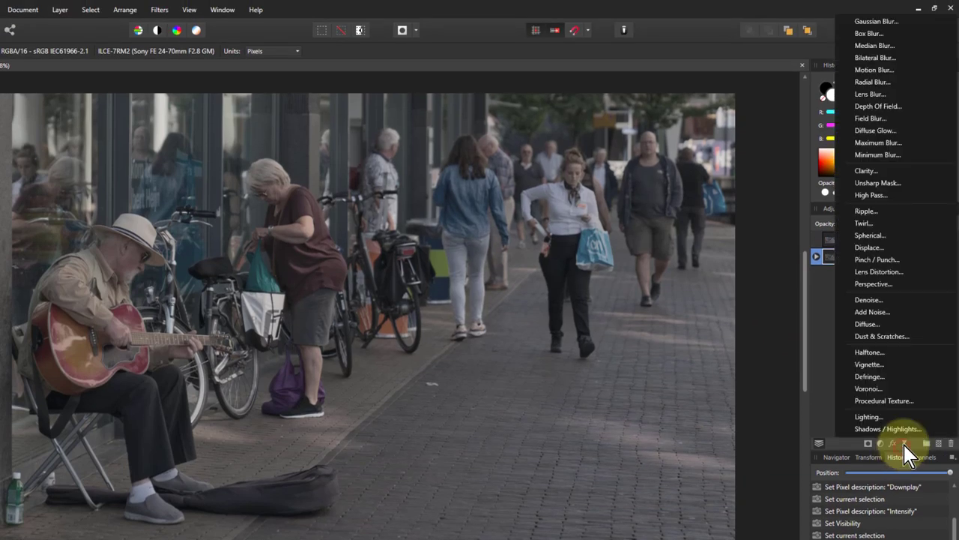
left_click(883, 23)
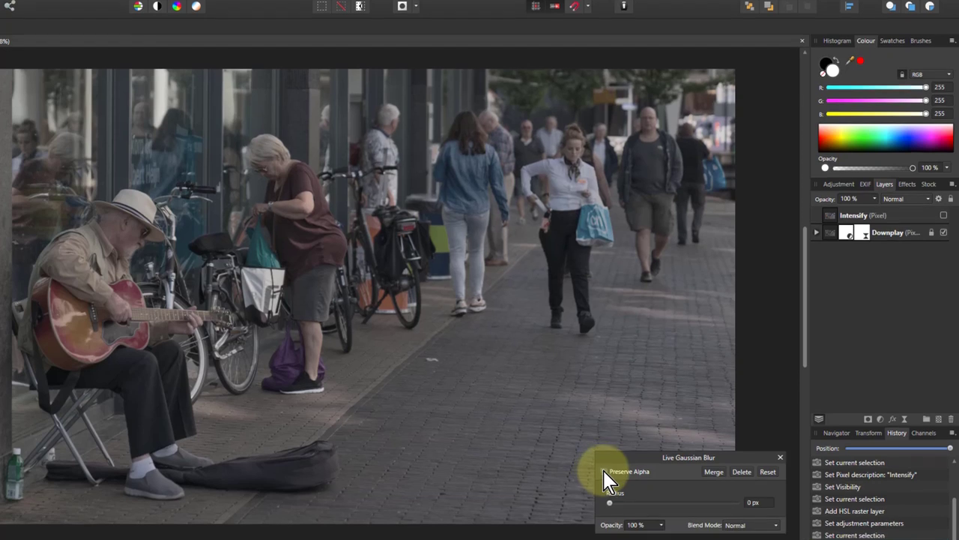
left_click(604, 495)
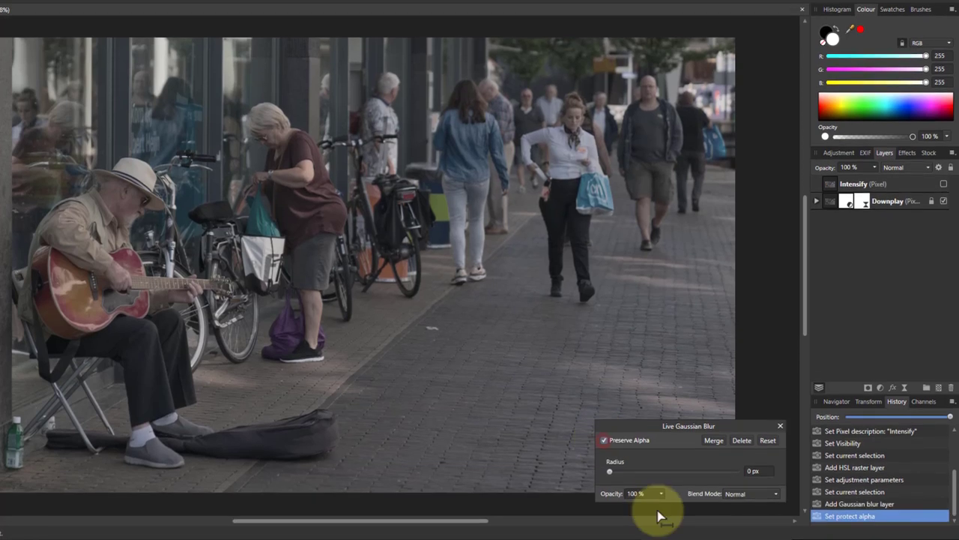
left_click(610, 472)
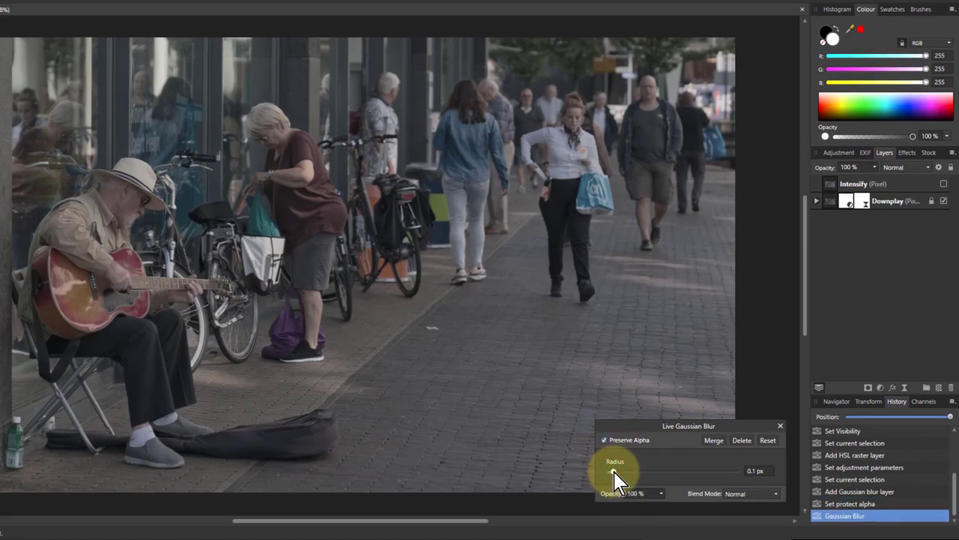
left_click_drag(623, 472, 653, 474)
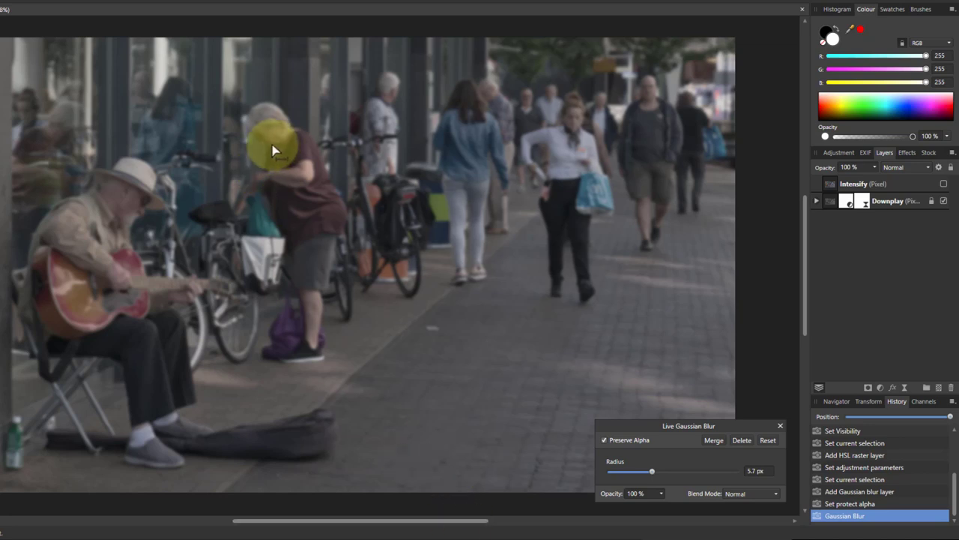
left_click(781, 425)
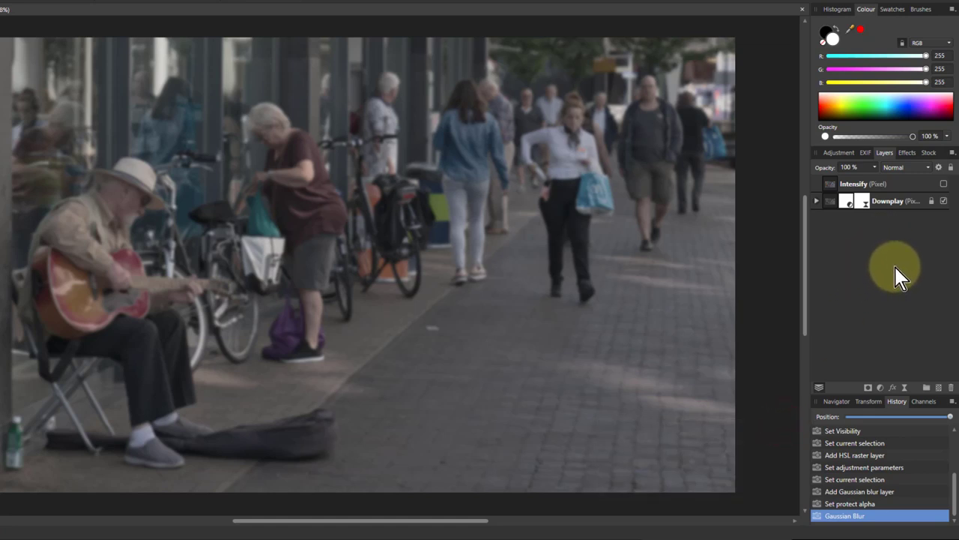
- Make the Intensify layer visible and add an HSL adjustment to it
left_click(833, 185)
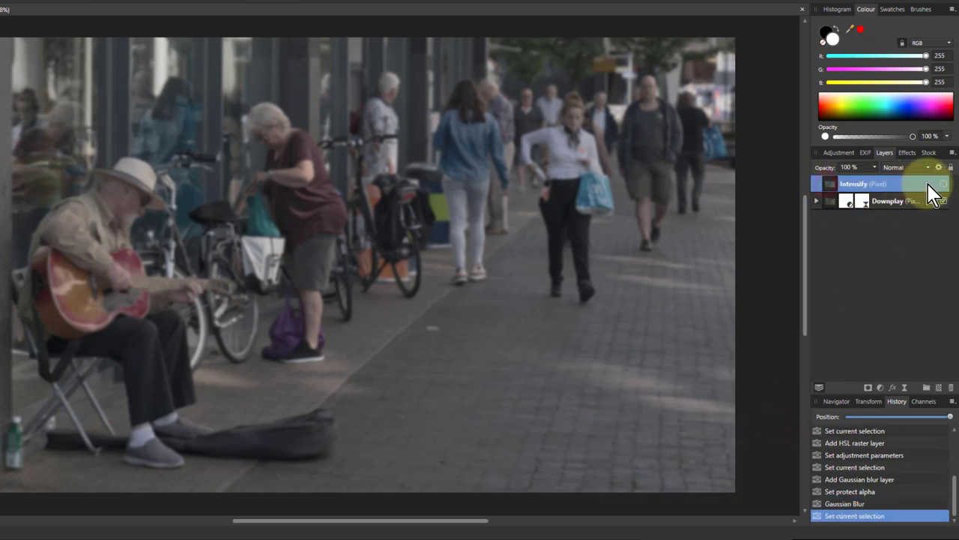
left_click(944, 184)
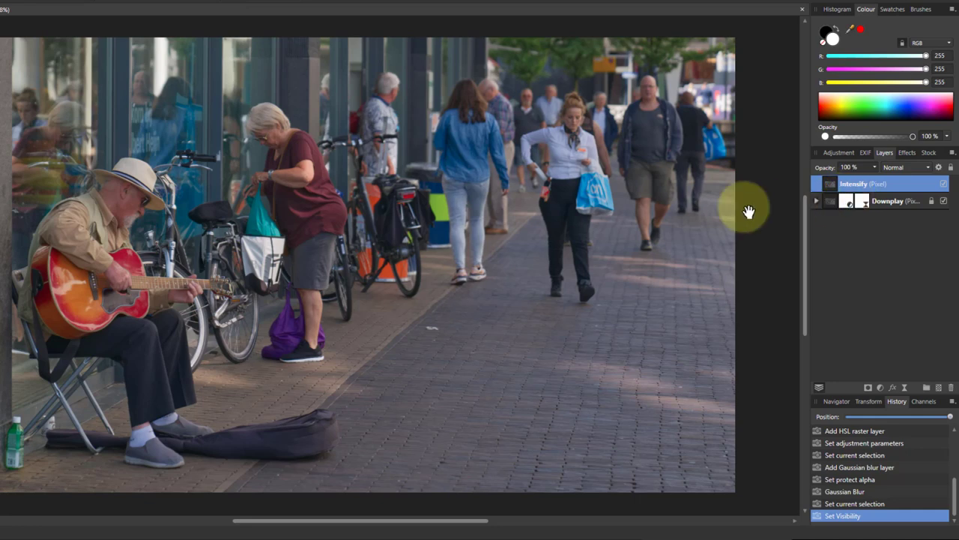
left_click(881, 388)
left_click(854, 144)
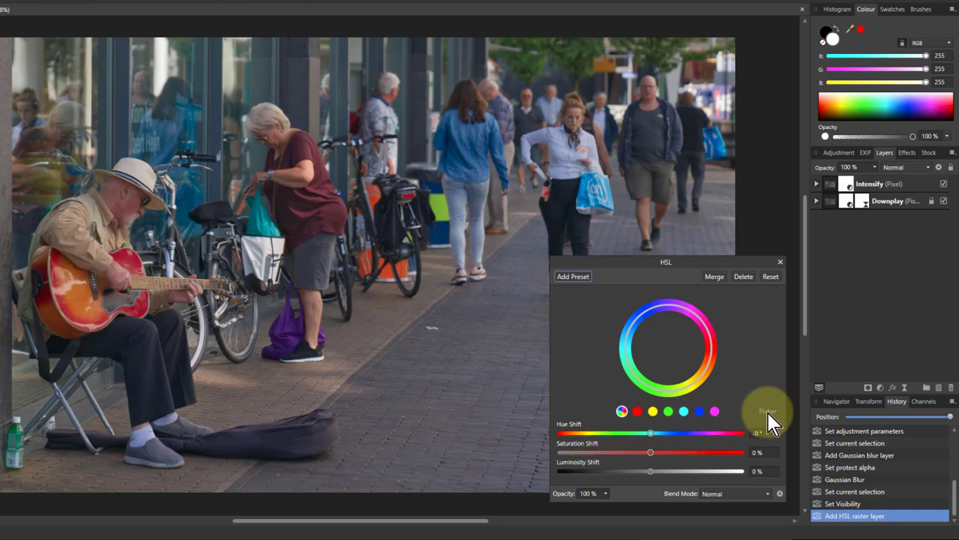
- Target the guitar's red hue and raise Saturation to 39% and Luminosity to 12%
left_click(637, 410)
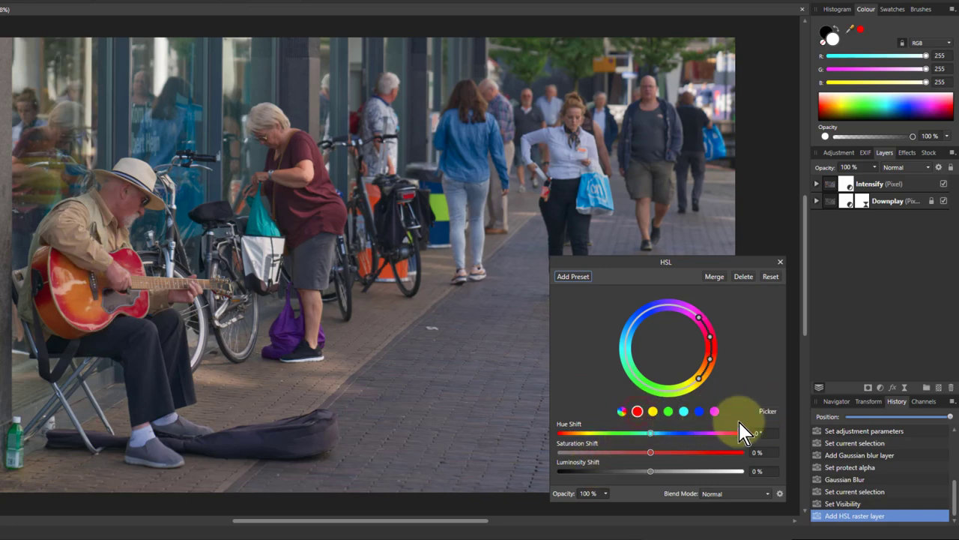
left_click(766, 412)
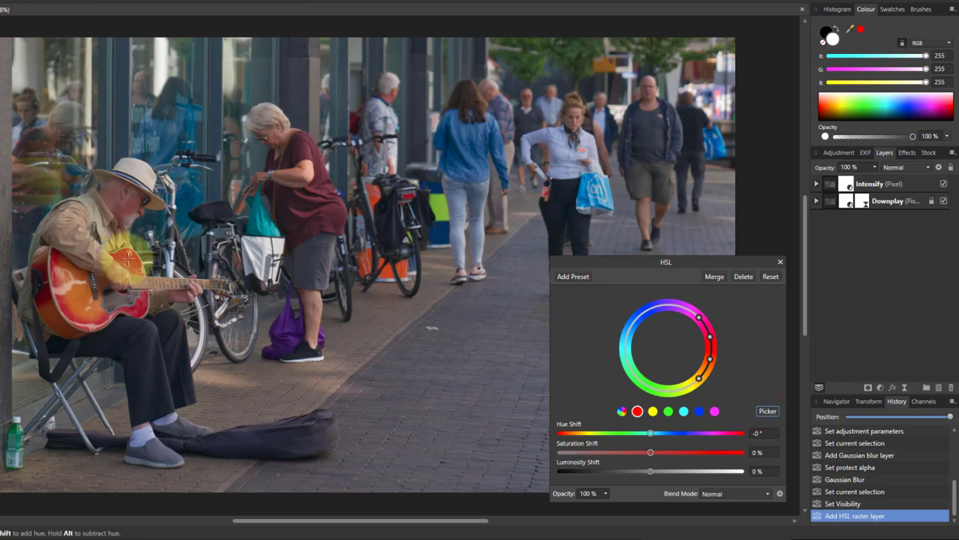
left_click(129, 258)
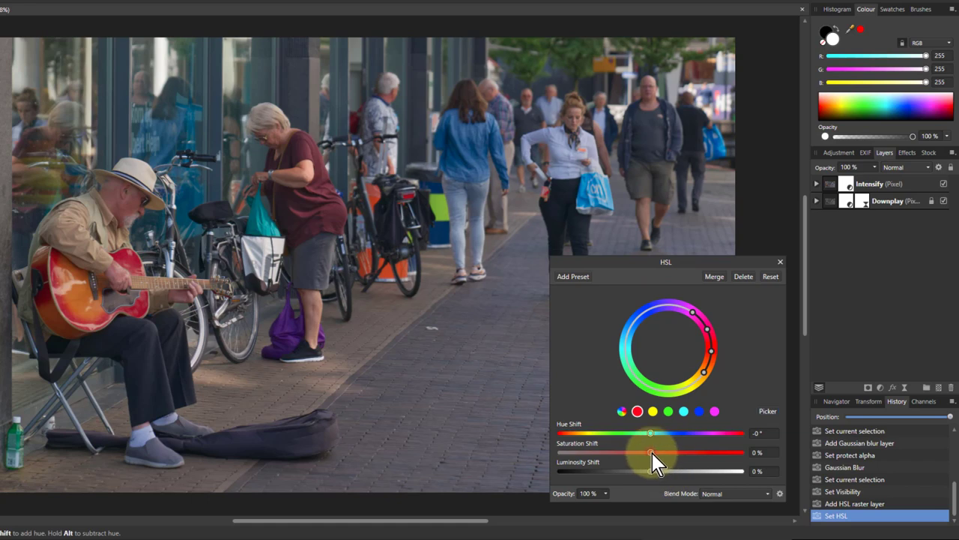
mouse_move(652, 453)
left_mouse_down()
mouse_move(683, 455)
mouse_move(654, 453)
left_mouse_up()
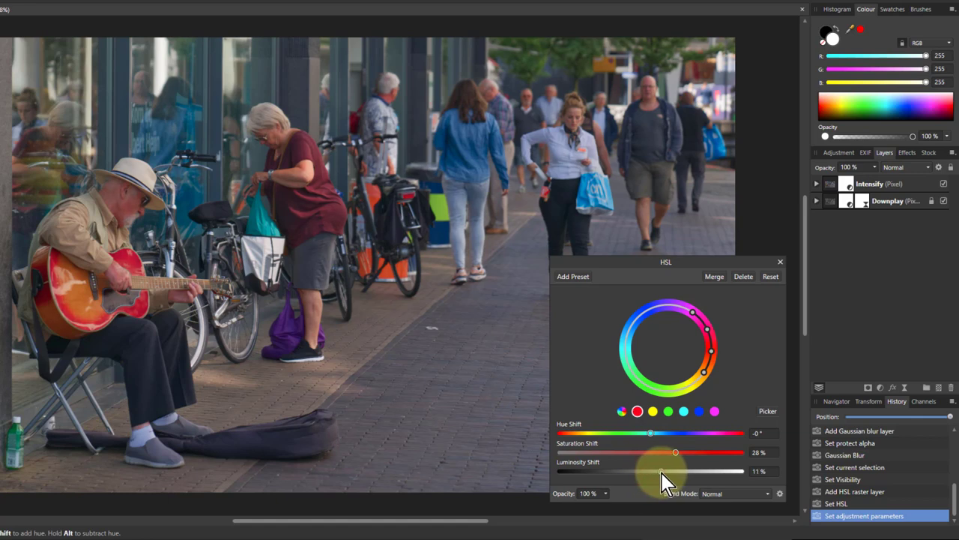
left_click_drag(661, 471, 682, 453)
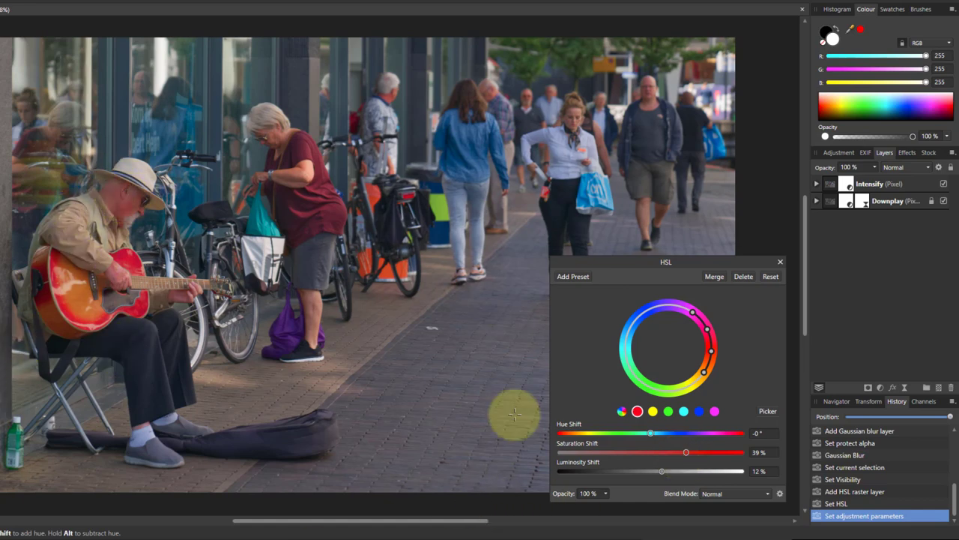
- Close the HSL settings and add a live High Pass filter to Intensify
left_click(780, 264)
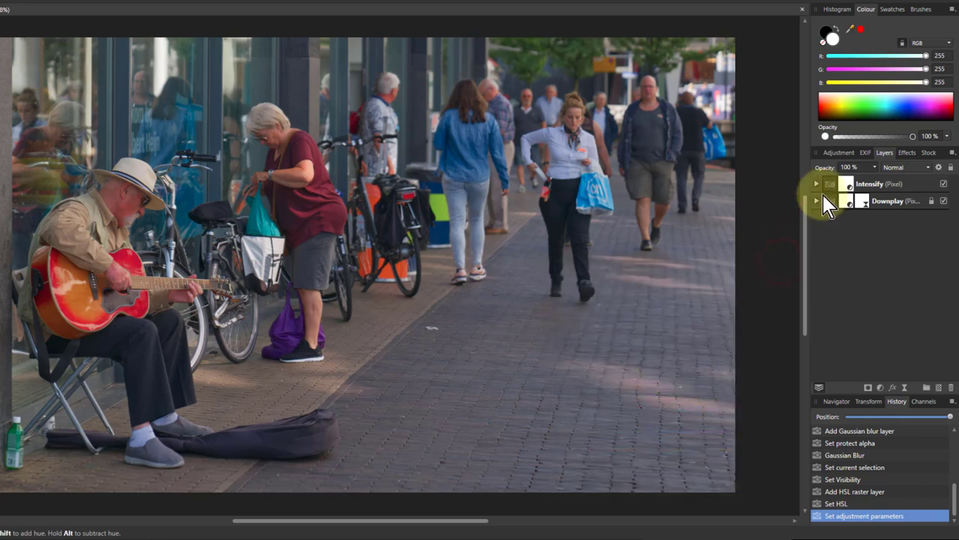
left_click(824, 186)
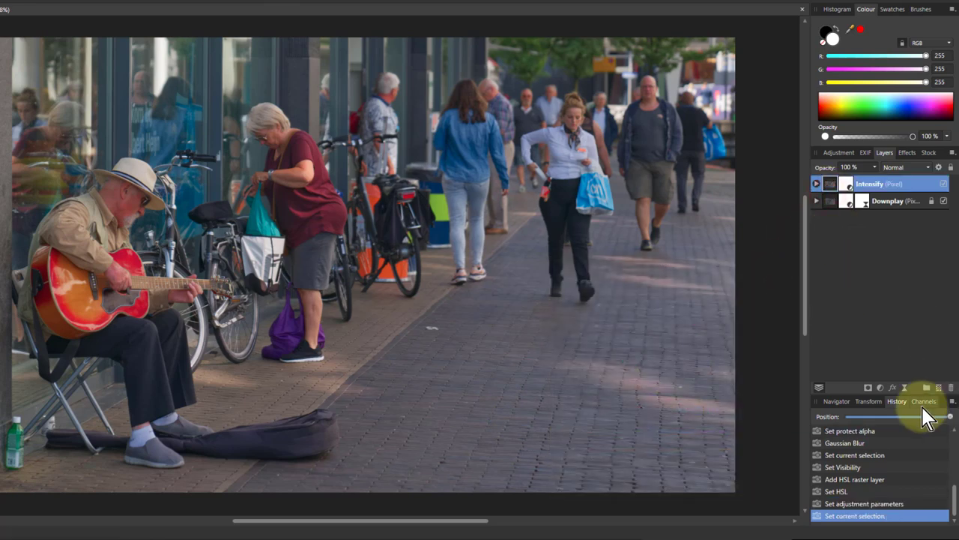
left_click(906, 388)
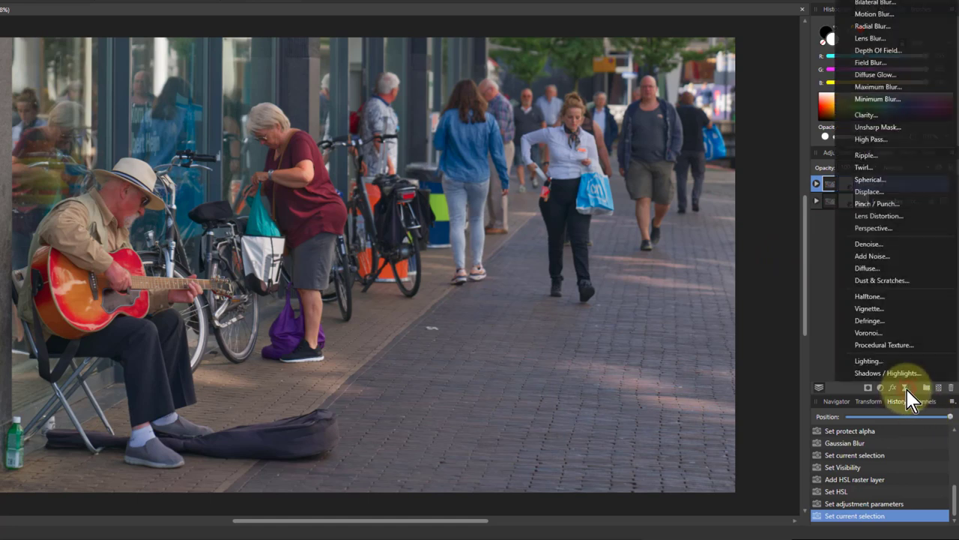
left_click(873, 139)
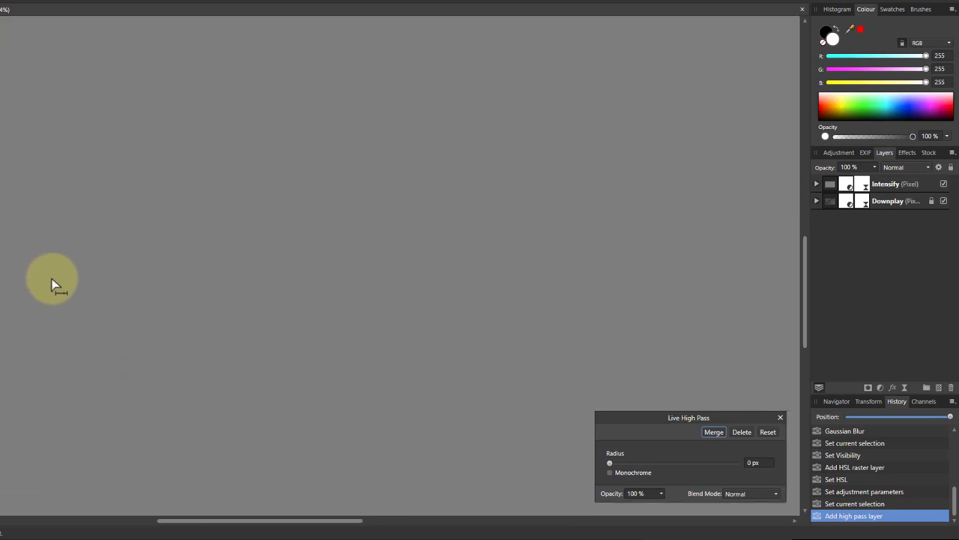
- Make the High Pass monochrome in Linear Light with a 1.3 px radius
scroll(30, 307, "up", 3)
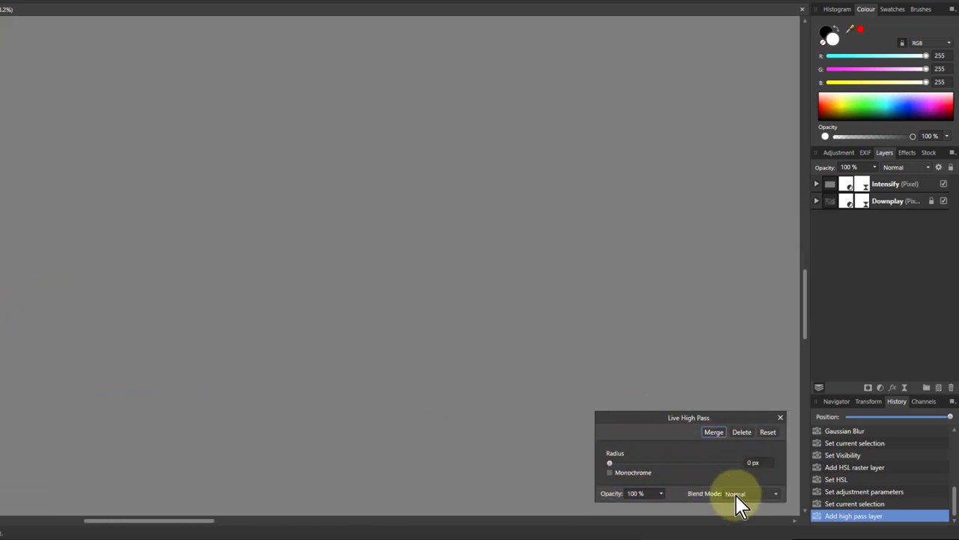
left_click(609, 472)
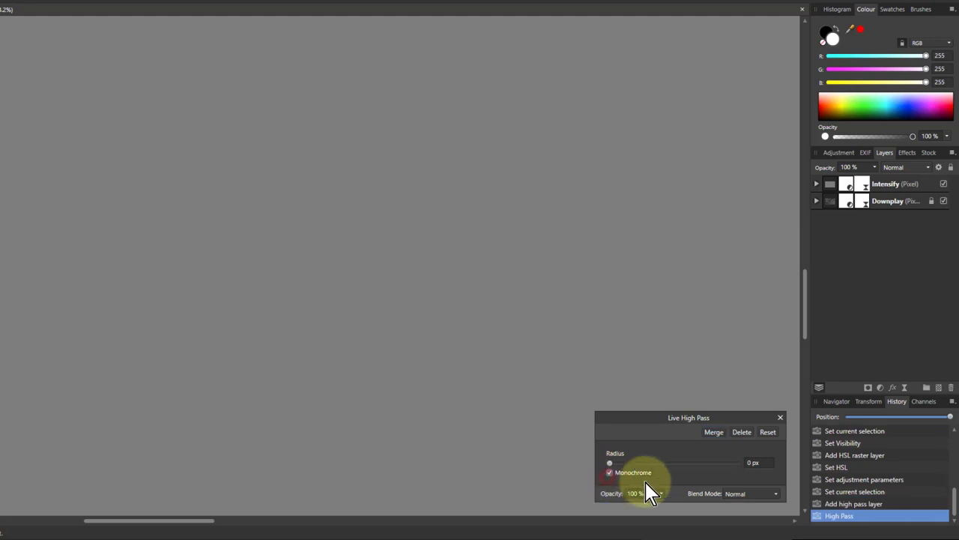
left_click(749, 493)
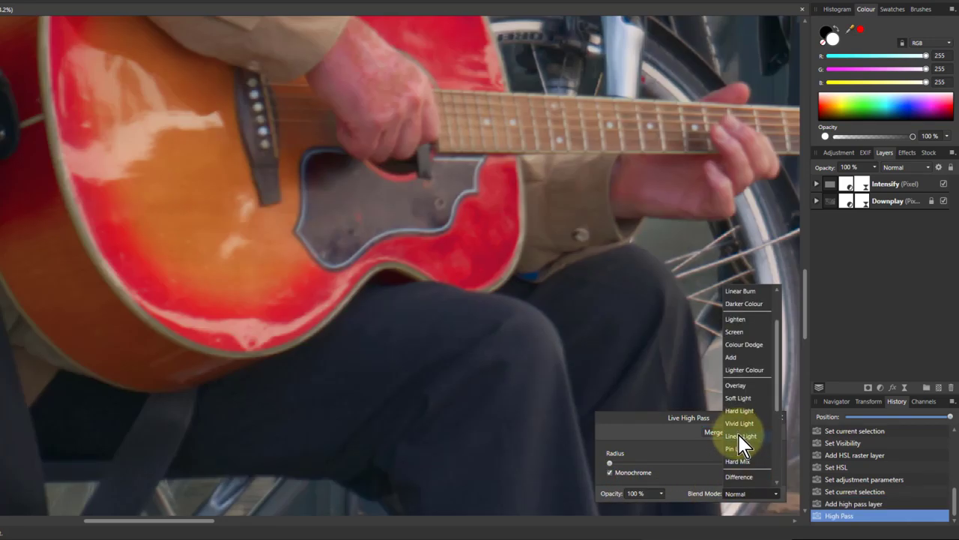
left_click(739, 436)
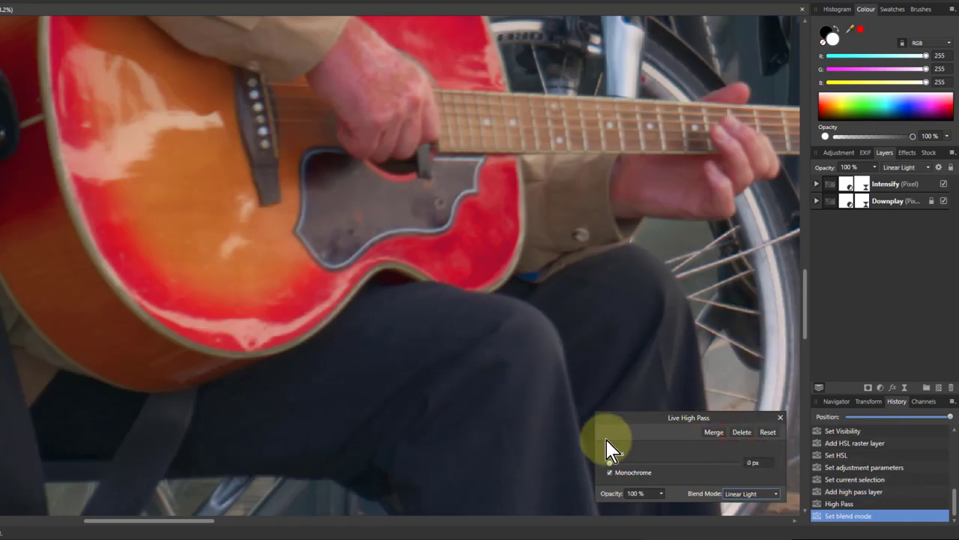
left_click_drag(609, 464, 646, 465)
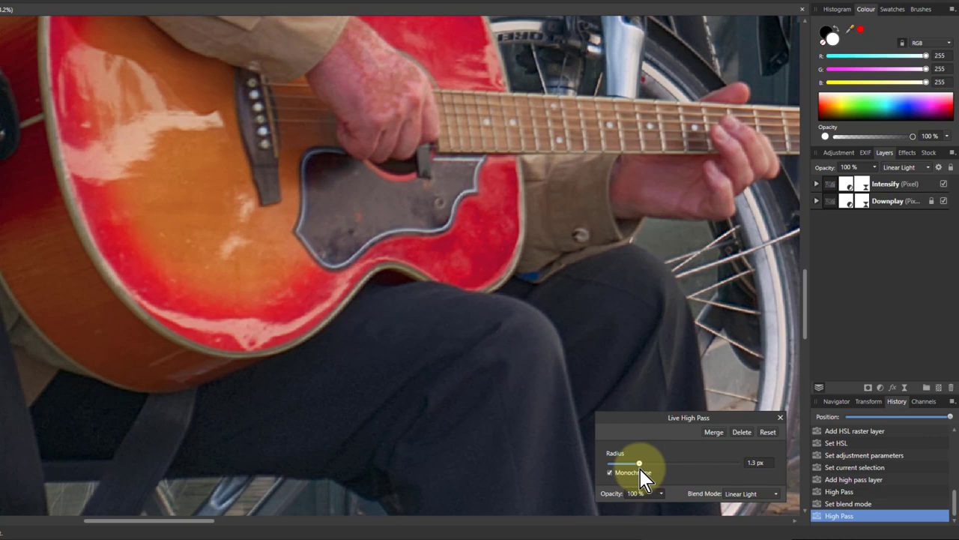
key("ctrl+0")
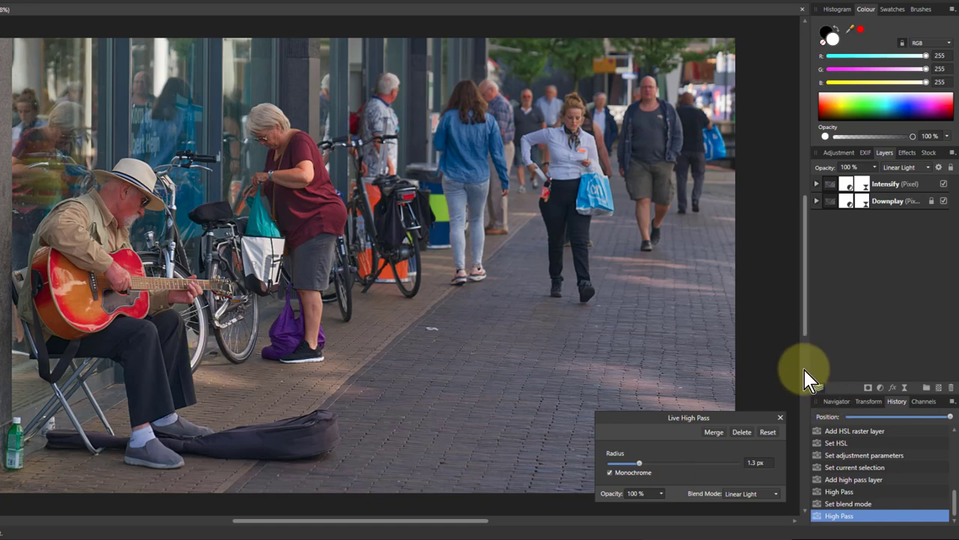
left_click(780, 418)
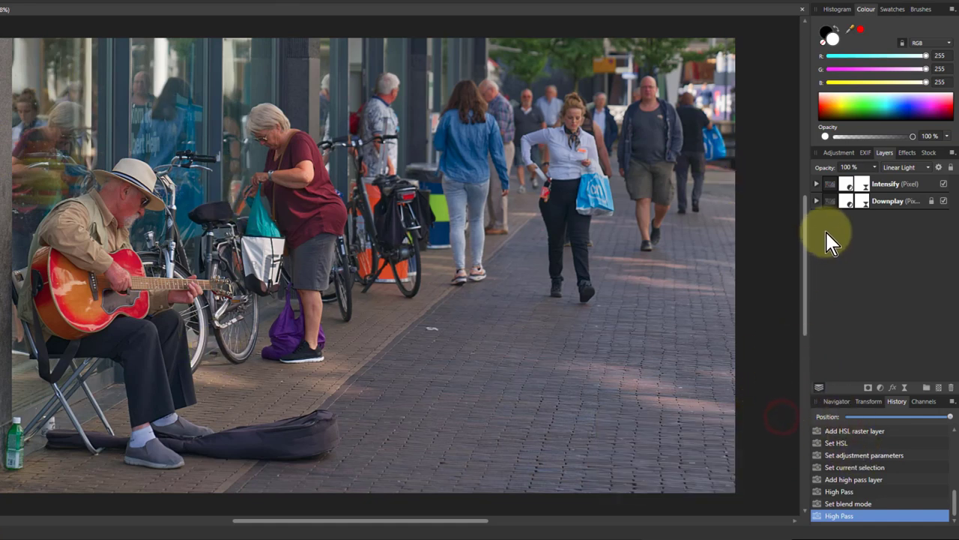
left_click(832, 188)
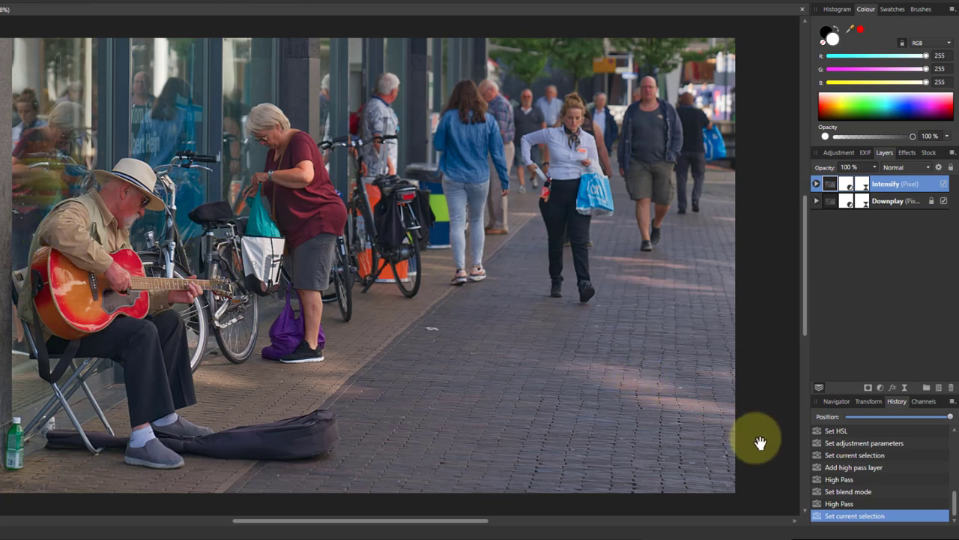
- Add a live 4.3° Radial Blur with Preserve Alpha, then invert its mask
left_click(905, 389)
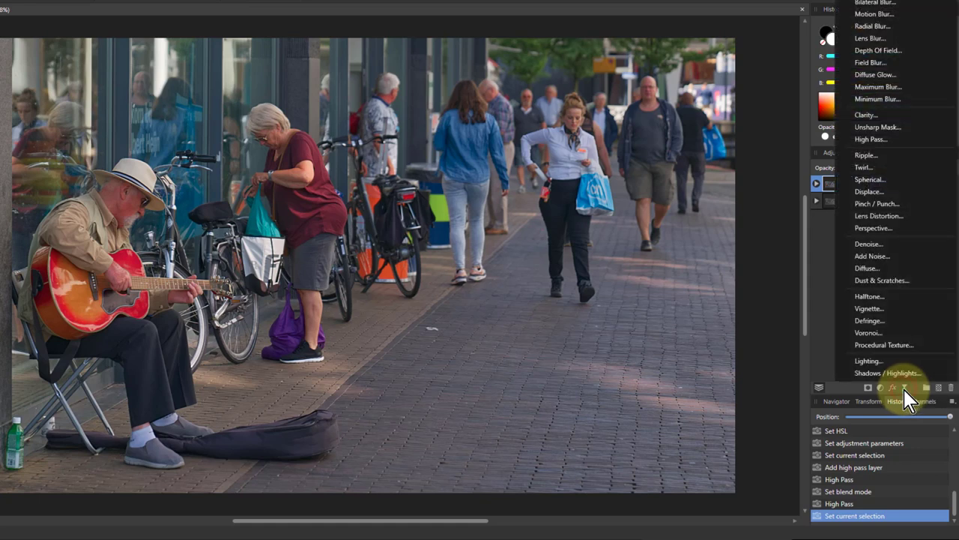
left_click(871, 27)
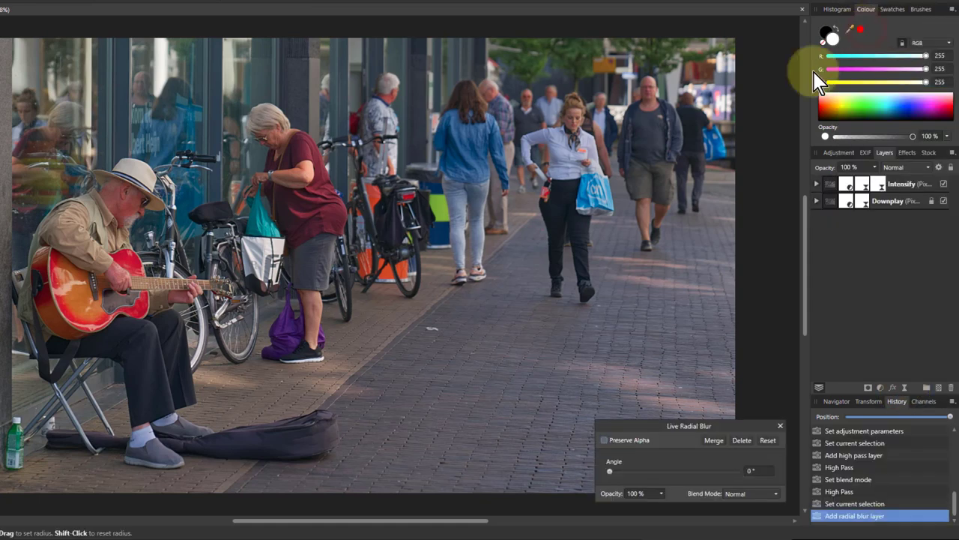
left_click(604, 441)
left_click_drag(609, 472, 574, 481)
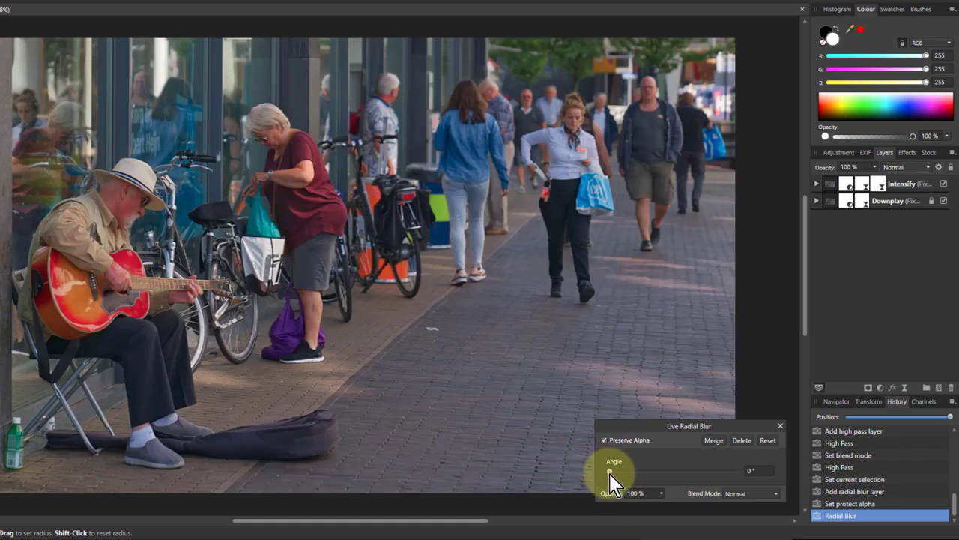
left_click_drag(611, 473, 624, 474)
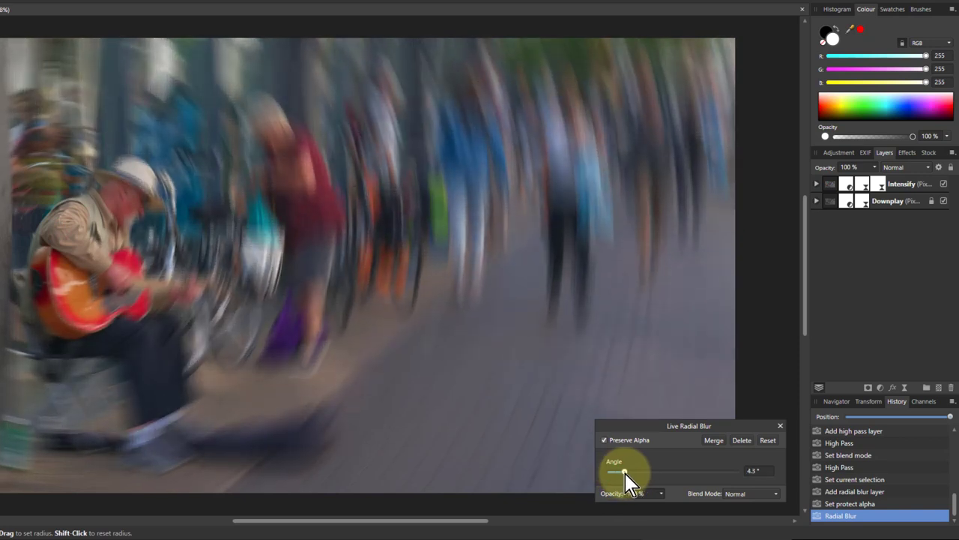
left_click(779, 425)
left_click(816, 184)
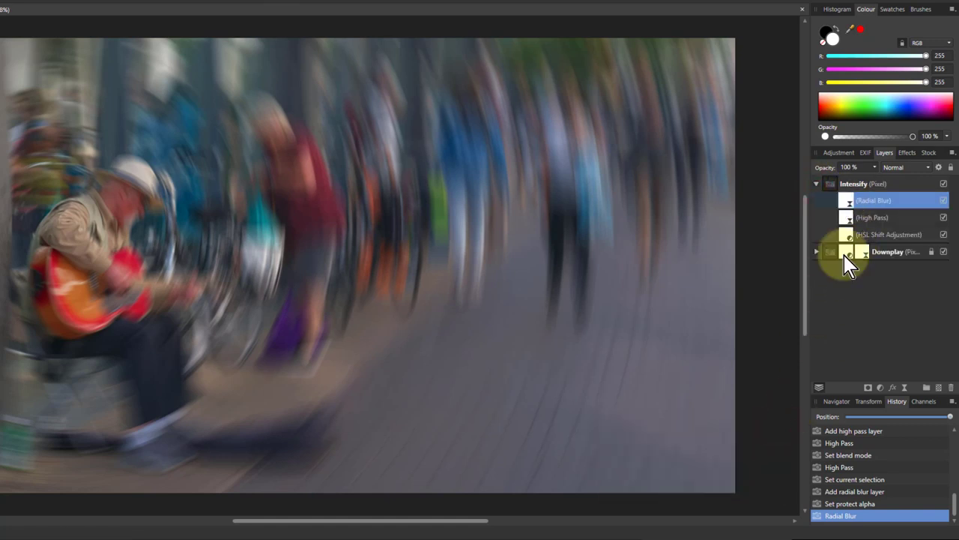
key("ctrl+i")
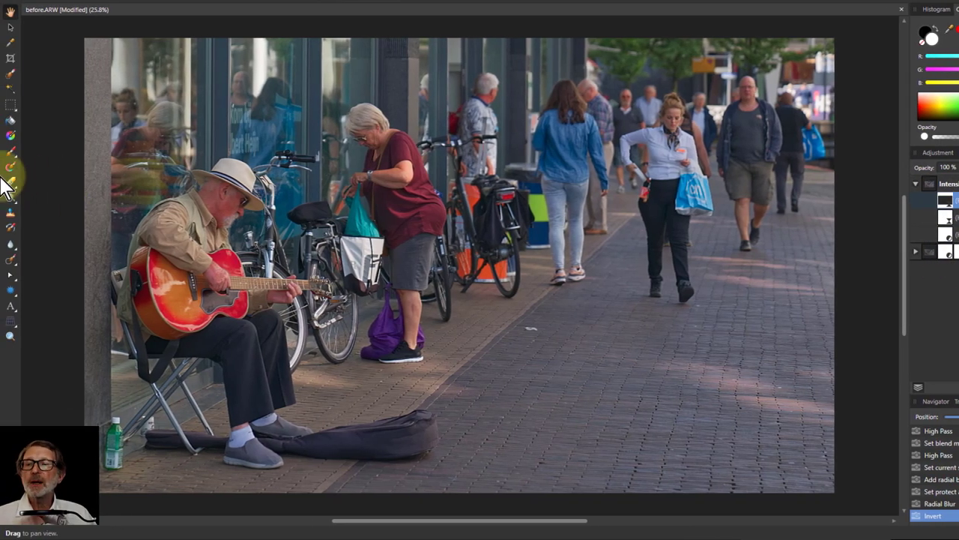
- Brush white on the radial blur mask over the strumming hand and forearm
scroll(105, 232, "up", 5)
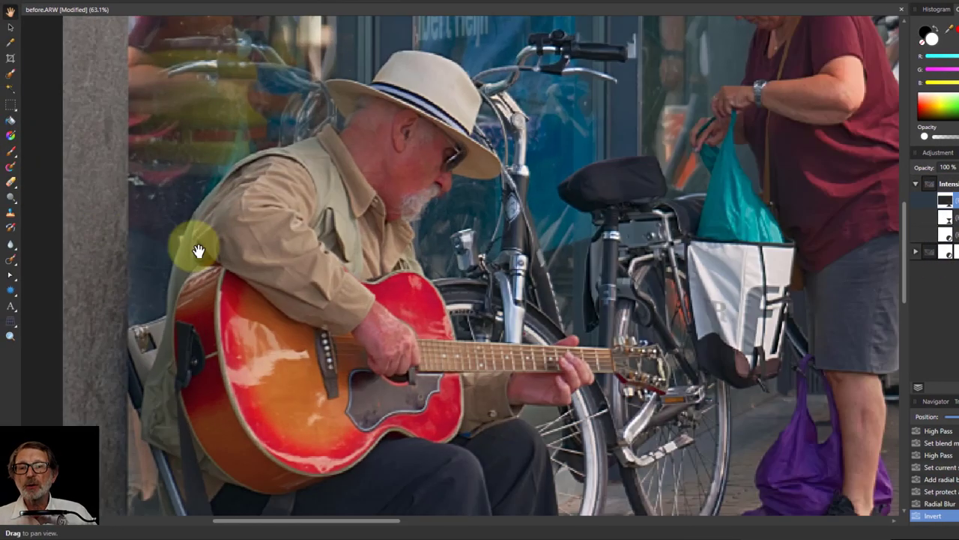
scroll(274, 264, "up", 1)
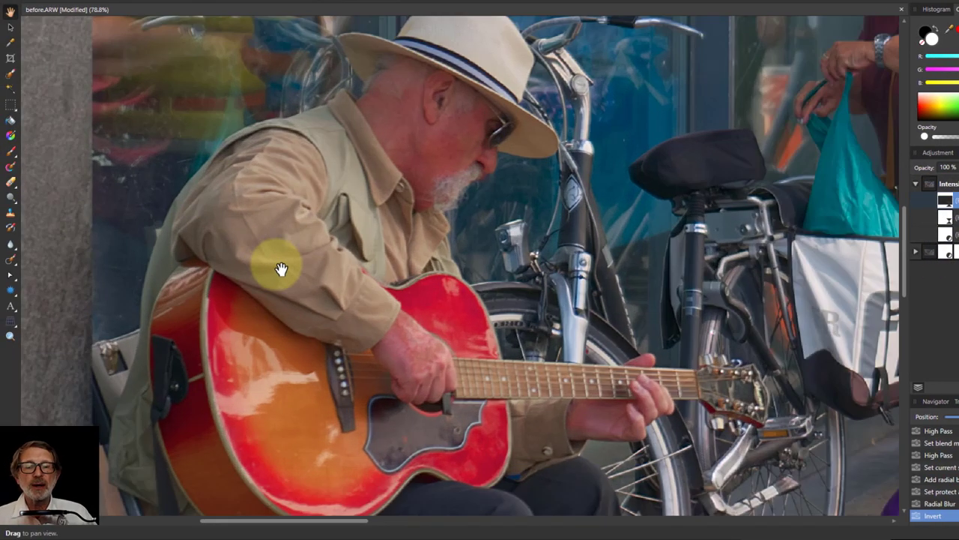
left_click(11, 152)
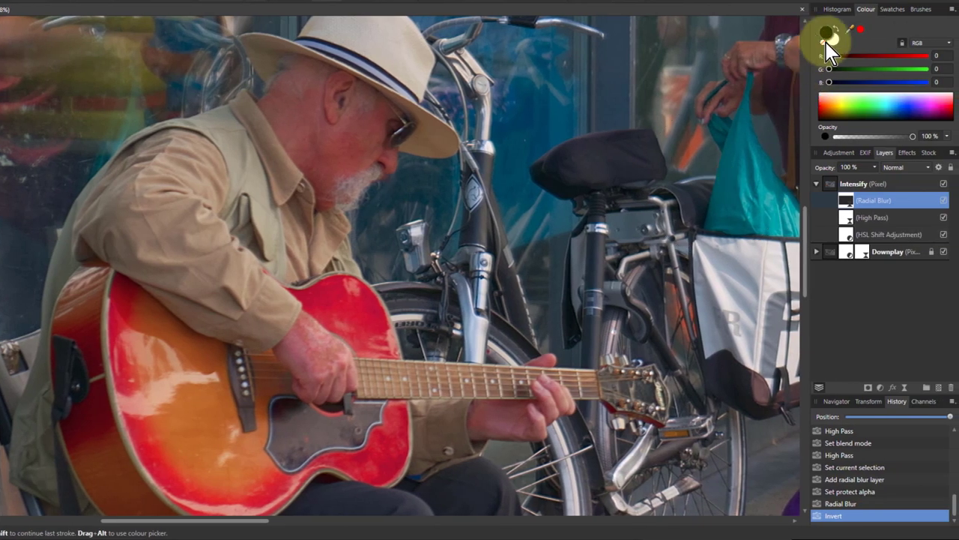
left_click(834, 40)
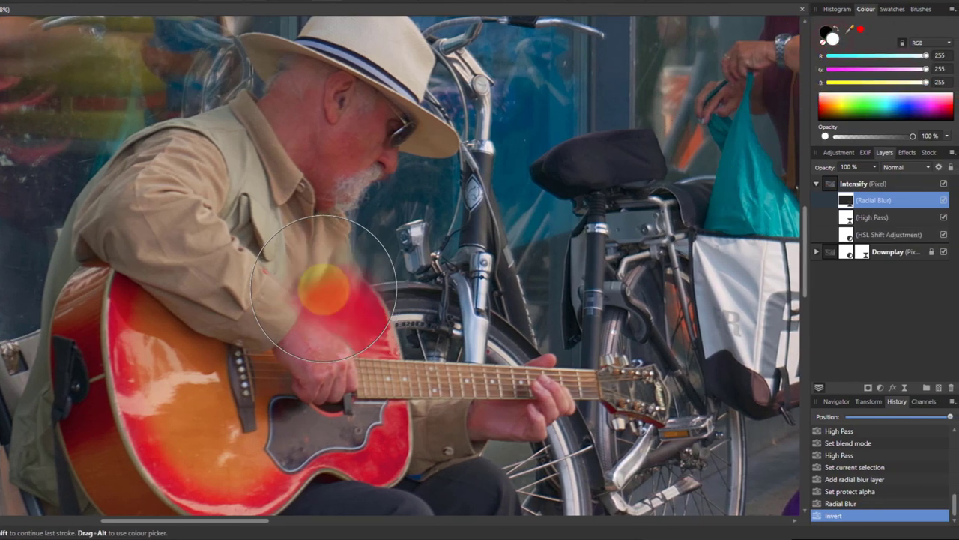
mouse_move(225, 264)
left_mouse_down()
mouse_move(162, 241)
mouse_move(160, 230)
mouse_move(203, 249)
left_mouse_up()
mouse_move(303, 341)
left_mouse_down()
mouse_move(348, 375)
mouse_move(334, 339)
mouse_move(321, 334)
mouse_move(318, 360)
mouse_move(216, 313)
mouse_move(152, 247)
mouse_move(196, 248)
mouse_move(292, 312)
mouse_move(333, 368)
mouse_move(251, 318)
mouse_move(173, 243)
mouse_move(520, 432)
mouse_move(534, 411)
left_mouse_up()
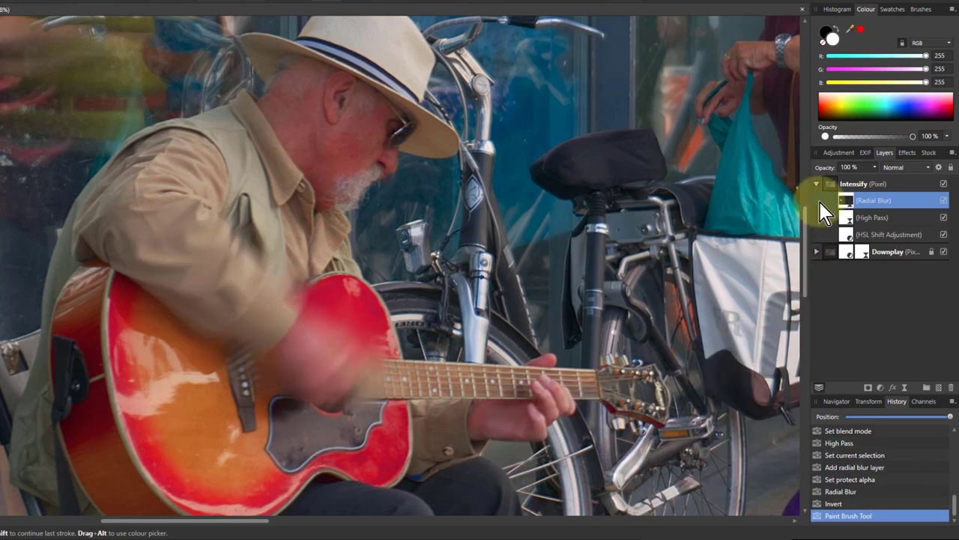
- Lower the Radial Blur angle to 1.3° in its settings
double_click(845, 210)
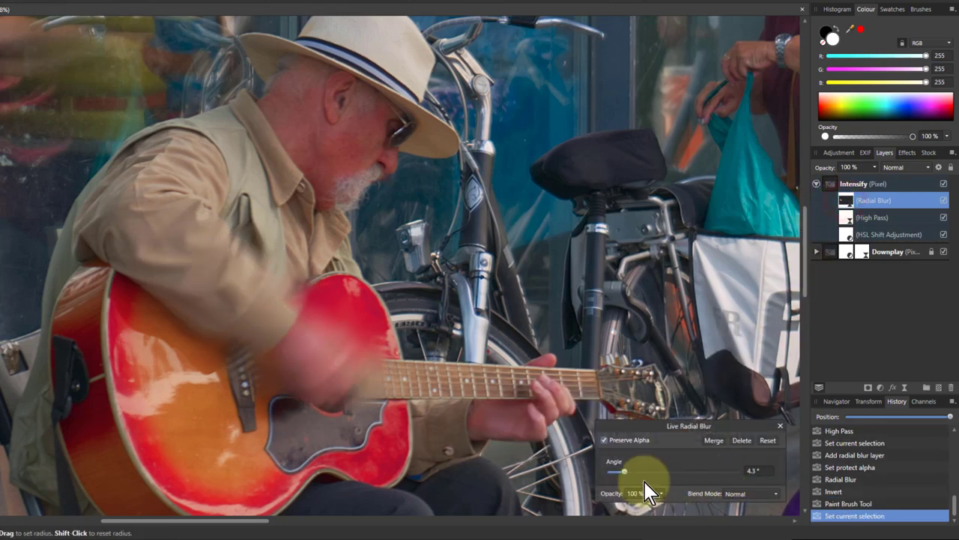
left_click_drag(625, 474, 614, 475)
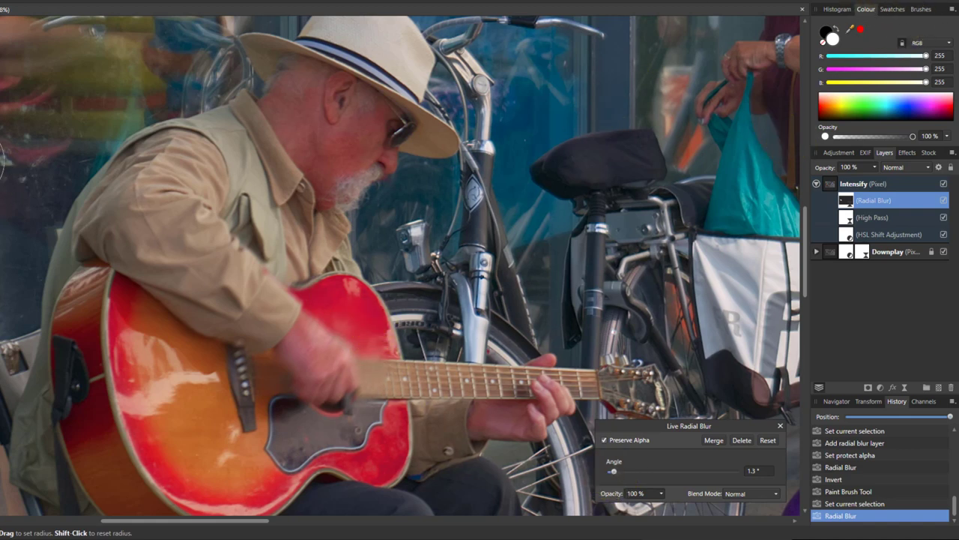
key("b")
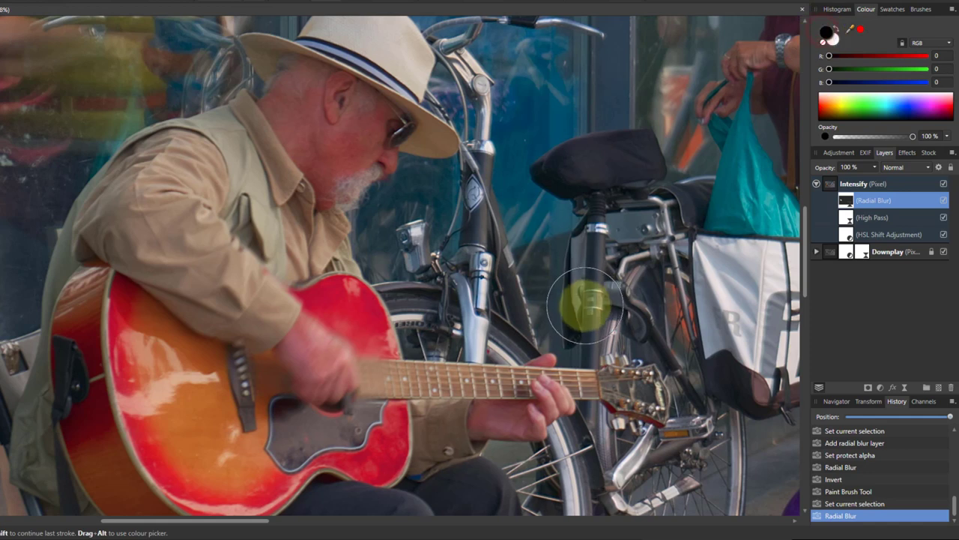
- Paint the Radial Blur mask around the strumming hand and forearm, then check the mask on its own
mouse_move(459, 352)
left_mouse_down()
mouse_move(340, 307)
mouse_move(380, 383)
mouse_move(359, 428)
mouse_move(322, 420)
left_mouse_up()
mouse_move(299, 410)
left_mouse_down()
mouse_move(240, 368)
mouse_move(207, 385)
left_mouse_up()
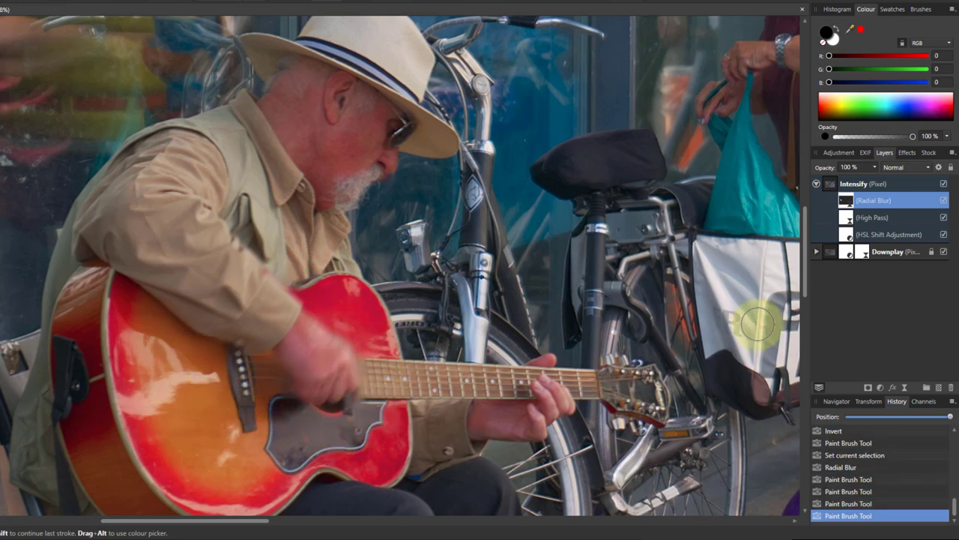
left_click(845, 200, "alt")
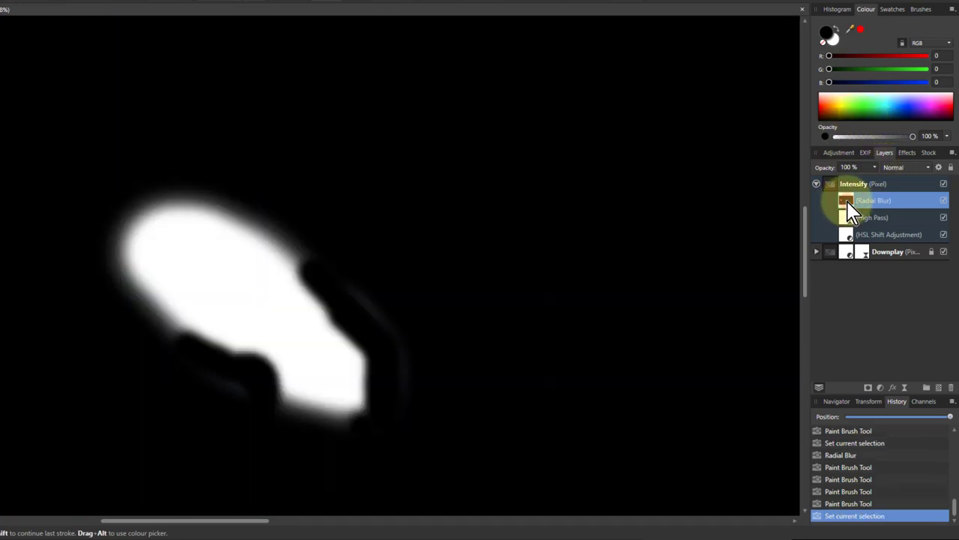
left_click(824, 187)
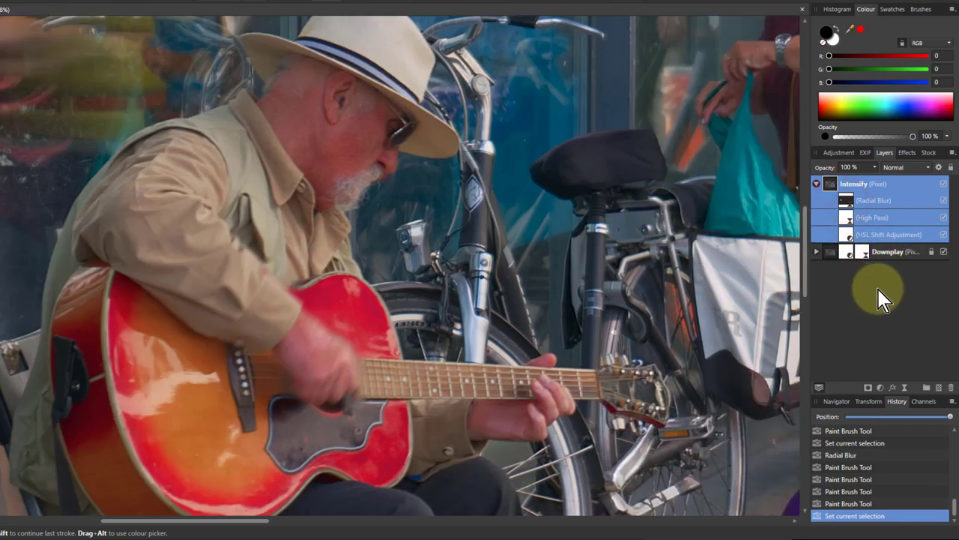
- Fit the photo in view and add a mask layer to the Intensify group
key("ctrl+0")
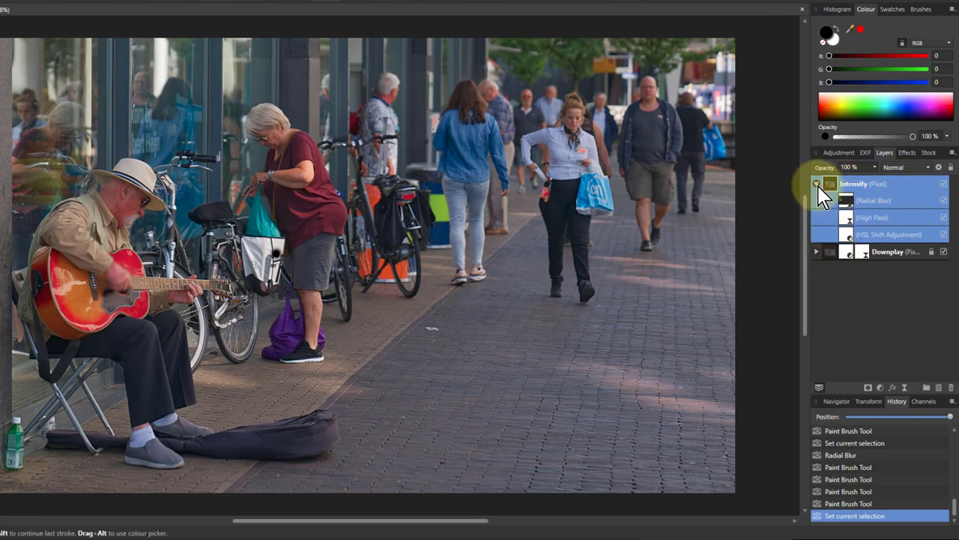
left_click(868, 387)
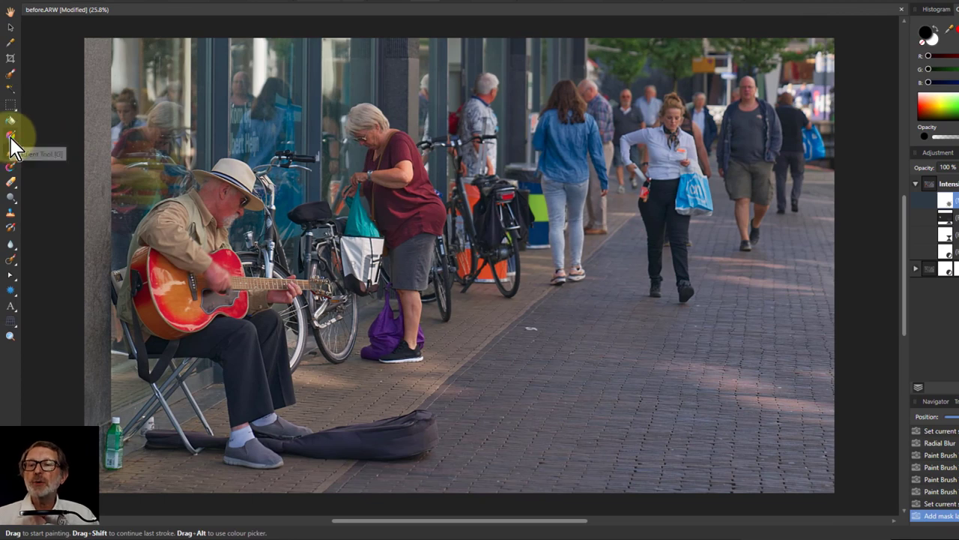
- Draw a linear gradient on the Intensify mask from the guitar rightward, with a black right stop
left_click(10, 136)
left_click_drag(240, 277, 401, 281)
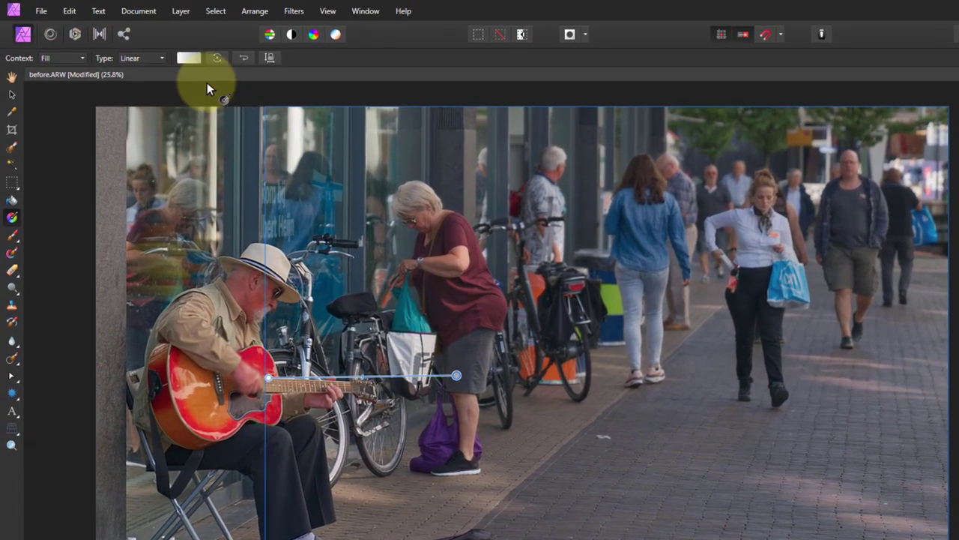
left_click(171, 9)
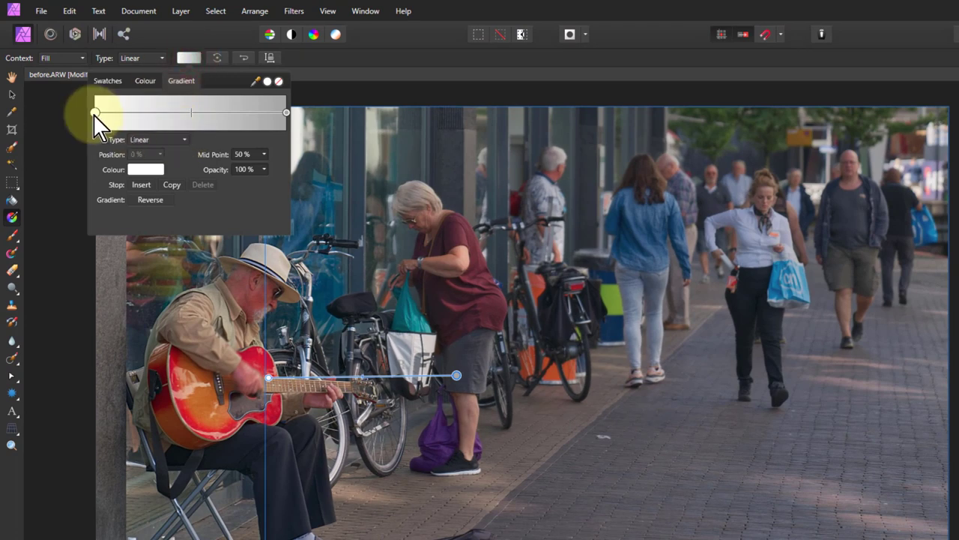
left_click(286, 112)
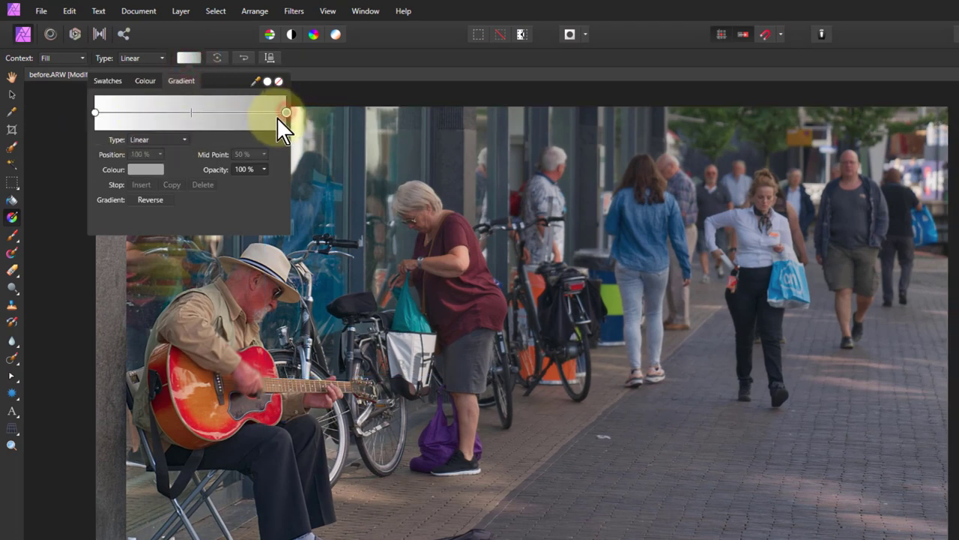
left_click(147, 171)
left_click_drag(156, 280, 156, 305)
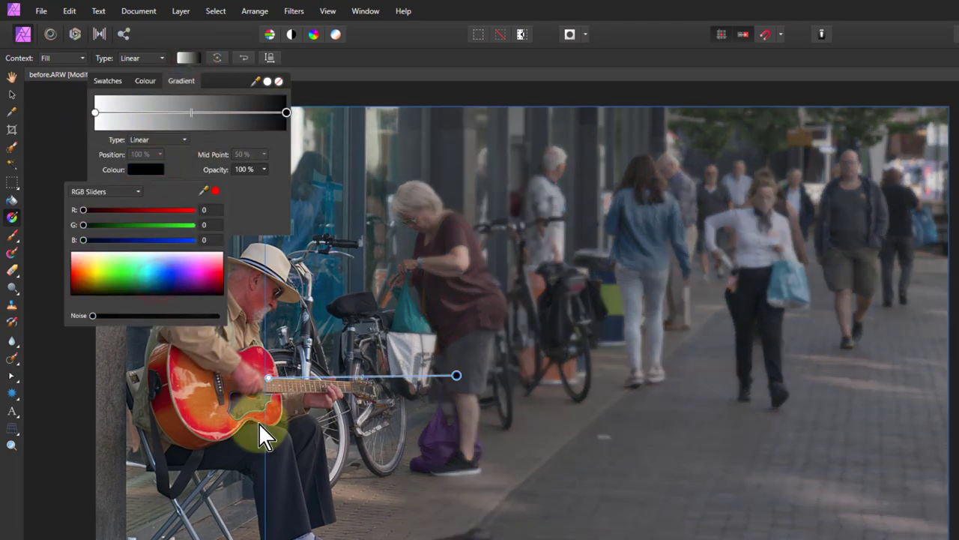
left_click(338, 77)
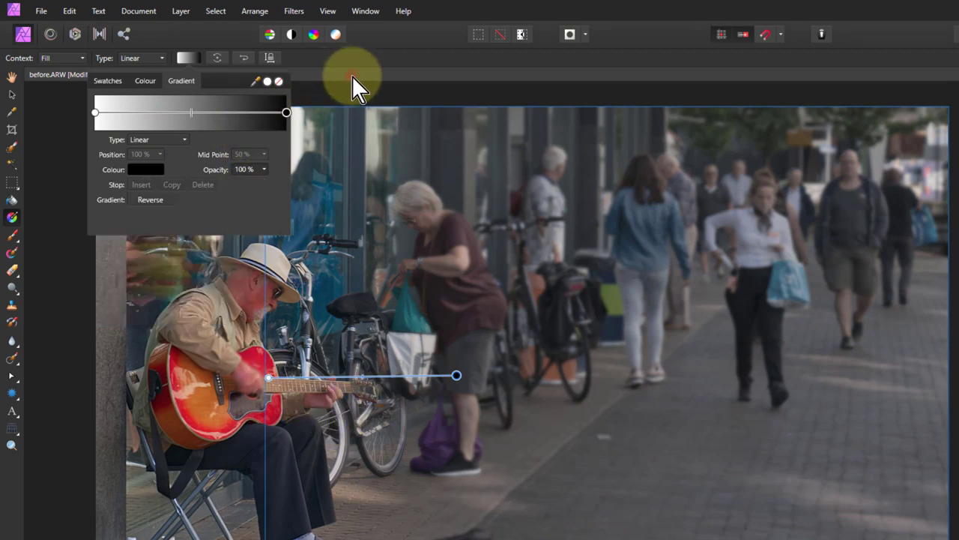
left_click(356, 66)
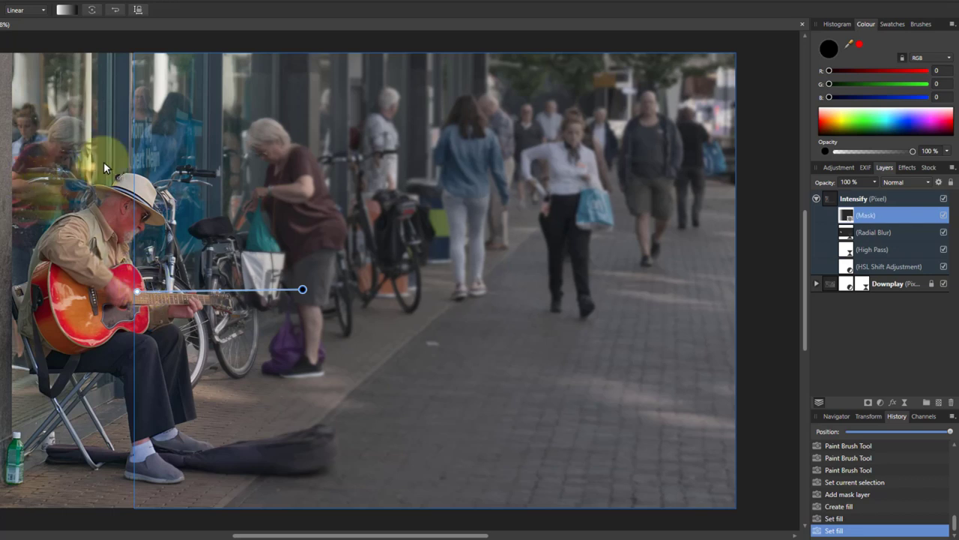
left_click(846, 215, "ctrl")
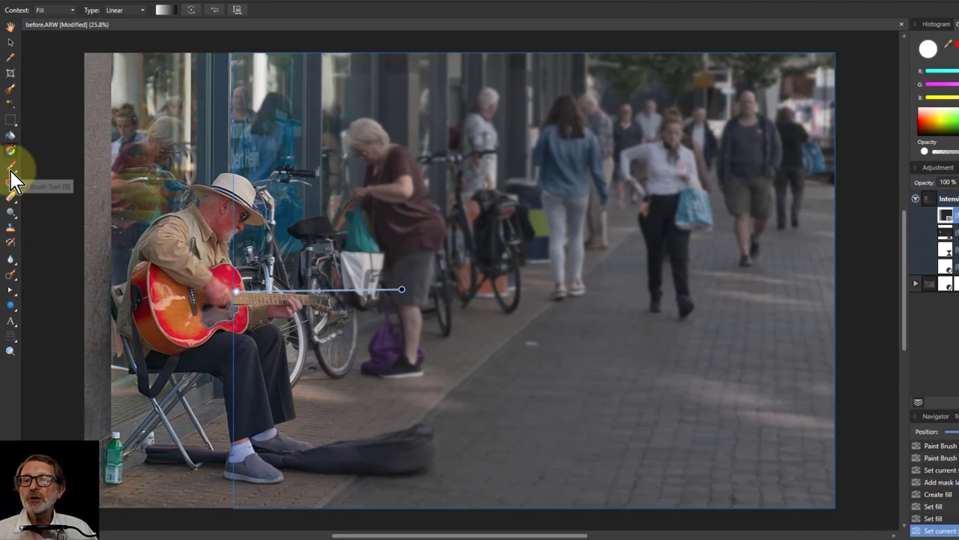
left_click(12, 180)
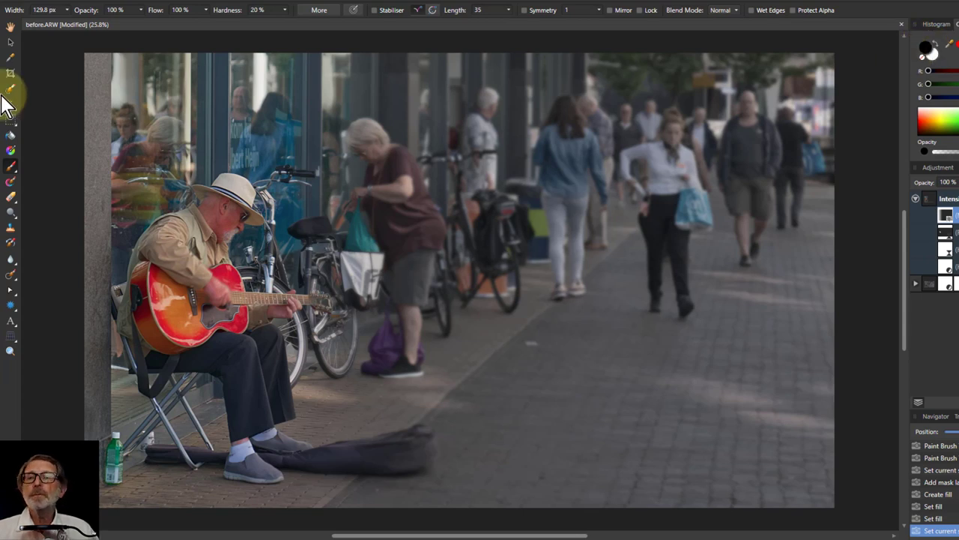
- Enlarge the Paint Brush and set its opacity to 31%
key("bracketright")
key("bracketright")
key("bracketright")
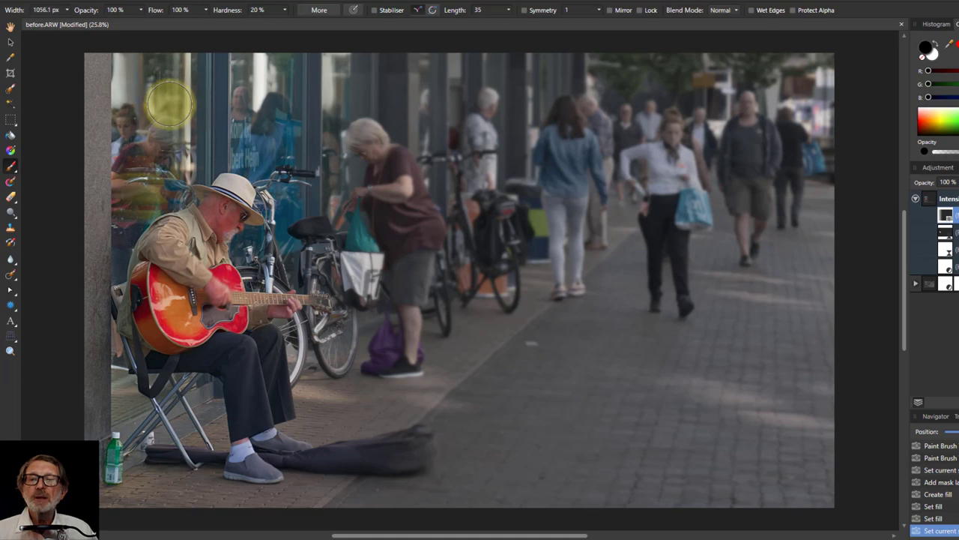
left_click(140, 10)
left_click_drag(143, 25, 83, 27)
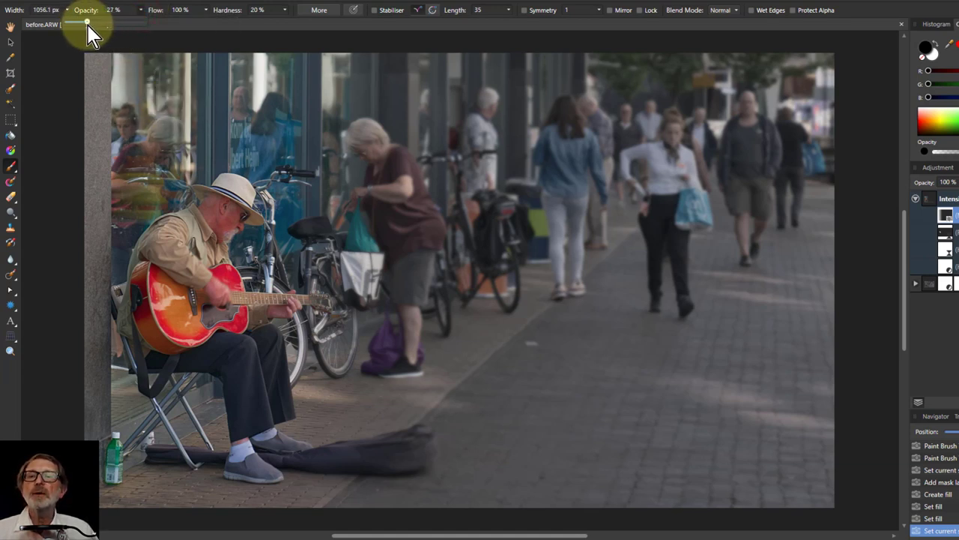
left_click(152, 78)
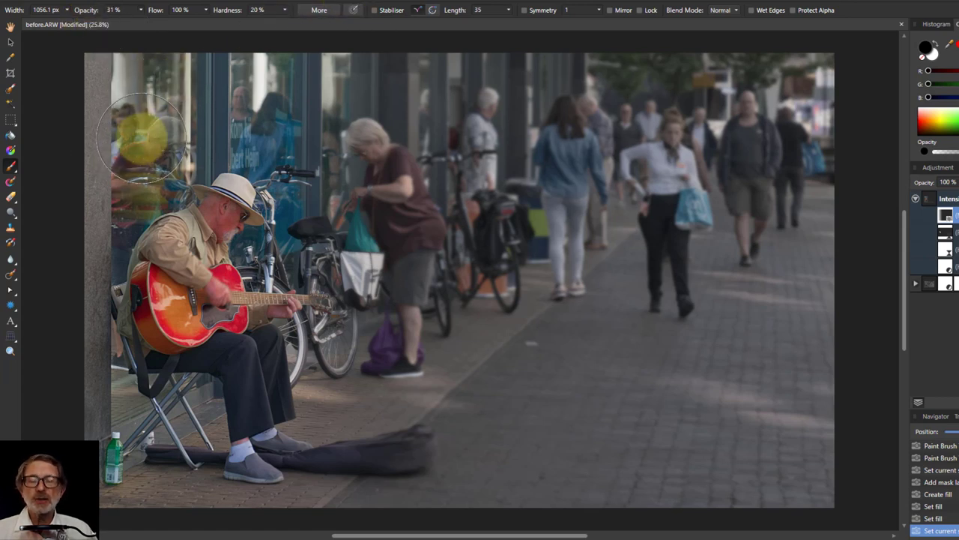
- Paint the Intensify mask over the top-left window reflections, then refine around the hat and bicycle
key("bracketright")
key("bracketright")
mouse_move(146, 111)
left_mouse_down()
mouse_move(133, 97)
mouse_move(160, 96)
mouse_move(107, 139)
left_mouse_up()
mouse_move(258, 74)
left_mouse_down()
mouse_move(270, 98)
mouse_move(220, 101)
mouse_move(97, 188)
mouse_move(155, 114)
mouse_move(98, 184)
mouse_move(88, 178)
left_mouse_up()
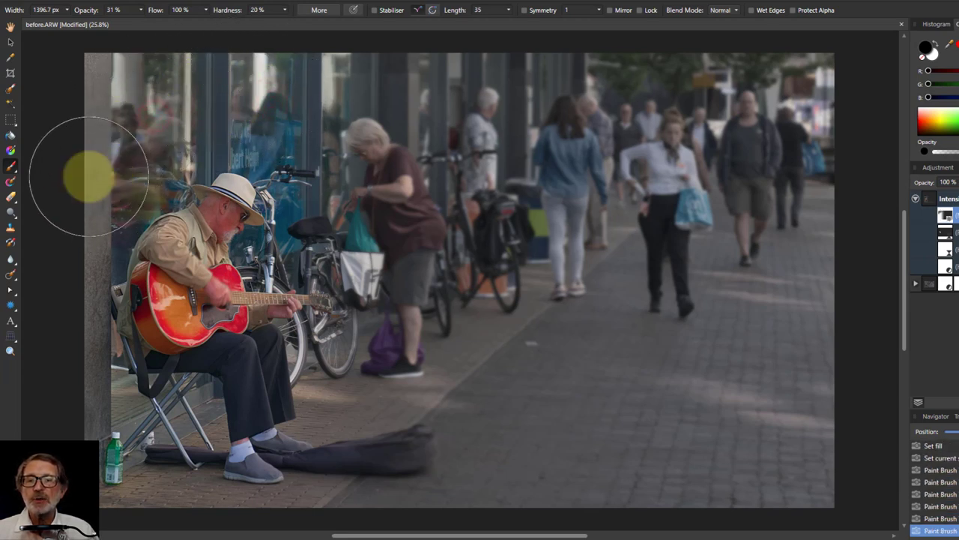
mouse_move(306, 125)
left_mouse_down()
mouse_move(328, 194)
mouse_move(286, 178)
left_mouse_up()
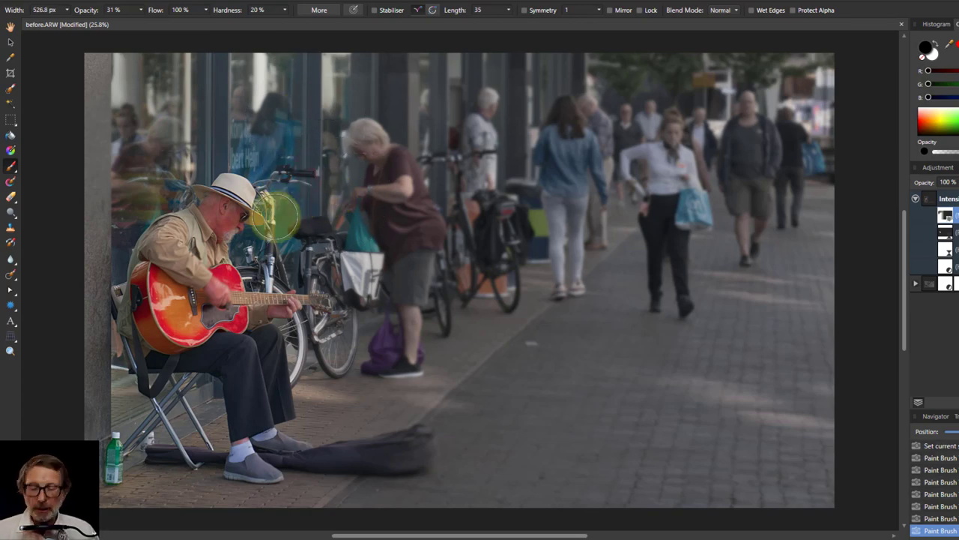
scroll(247, 201, "up", 3)
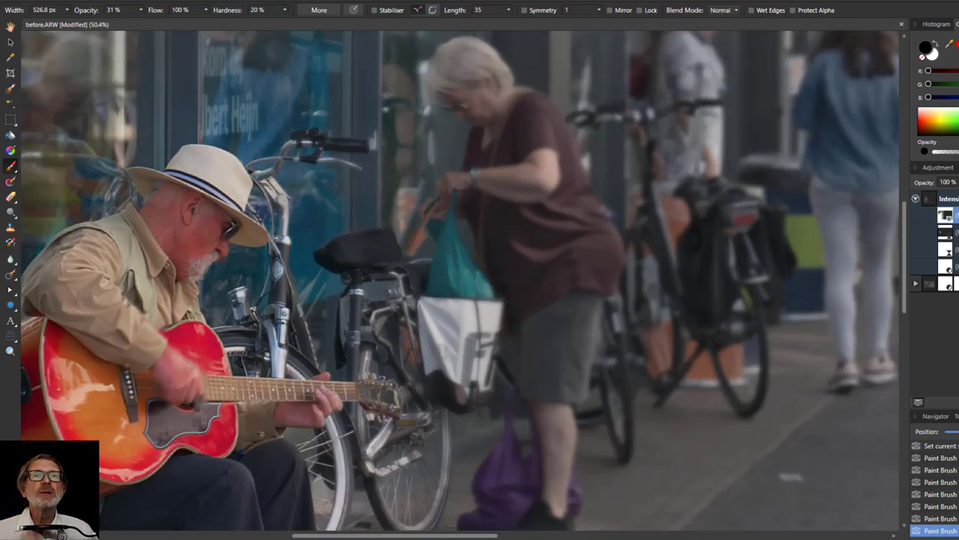
mouse_move(310, 280)
left_mouse_down()
mouse_move(296, 326)
mouse_move(326, 281)
mouse_move(315, 280)
mouse_move(316, 298)
mouse_move(263, 306)
mouse_move(303, 323)
mouse_move(254, 312)
mouse_move(265, 325)
mouse_move(325, 327)
mouse_move(493, 261)
mouse_move(461, 518)
mouse_move(349, 502)
mouse_move(361, 480)
mouse_move(351, 346)
mouse_move(356, 381)
mouse_move(383, 409)
mouse_move(374, 358)
mouse_move(391, 361)
mouse_move(378, 352)
mouse_move(391, 366)
mouse_move(357, 391)
mouse_move(368, 436)
mouse_move(403, 414)
mouse_move(429, 421)
mouse_move(439, 359)
mouse_move(413, 206)
mouse_move(363, 203)
mouse_move(369, 121)
mouse_move(367, 135)
mouse_move(306, 75)
mouse_move(380, 142)
mouse_move(368, 188)
mouse_move(302, 200)
mouse_move(299, 225)
mouse_move(352, 183)
mouse_move(368, 227)
mouse_move(518, 413)
mouse_move(357, 404)
mouse_move(272, 261)
mouse_move(687, 203)
mouse_move(373, 149)
mouse_move(243, 250)
mouse_move(272, 265)
mouse_move(292, 213)
mouse_move(286, 182)
mouse_move(666, 230)
mouse_move(687, 207)
mouse_move(433, 369)
mouse_move(314, 335)
mouse_move(407, 342)
mouse_move(547, 285)
left_mouse_up()
scroll(366, 170, "up", 3)
scroll(368, 225, "down", 3)
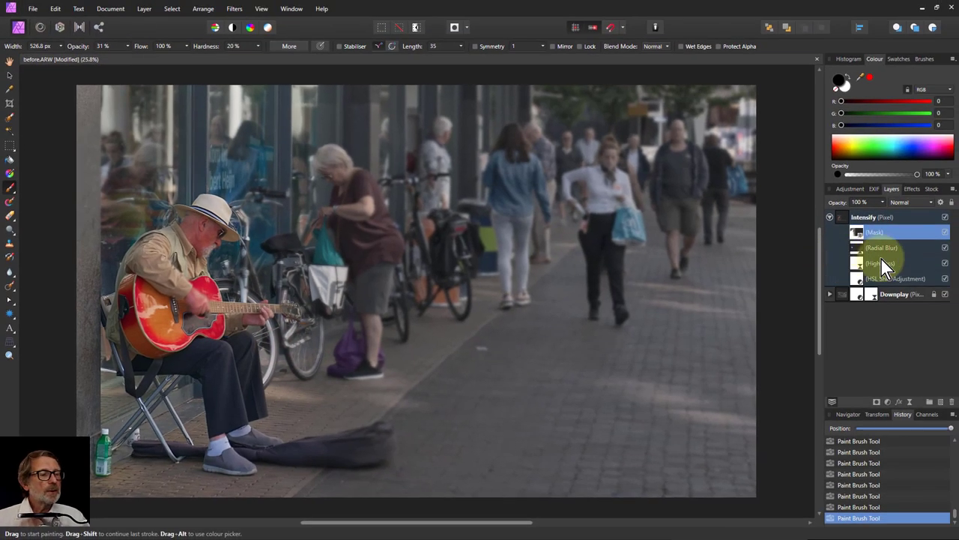
- Set the Intensify group's HSL Shift Saturation Shift to -14%
left_click(830, 218)
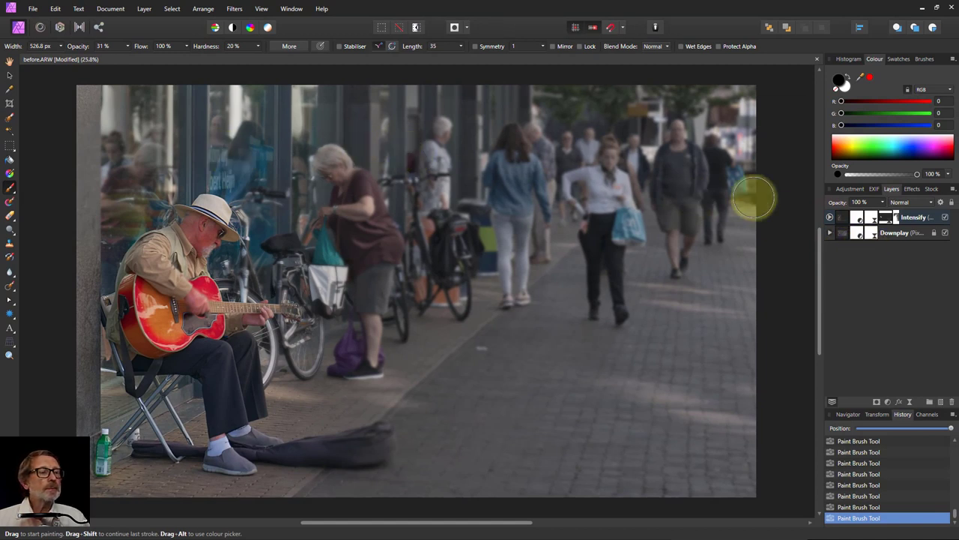
left_click(830, 218)
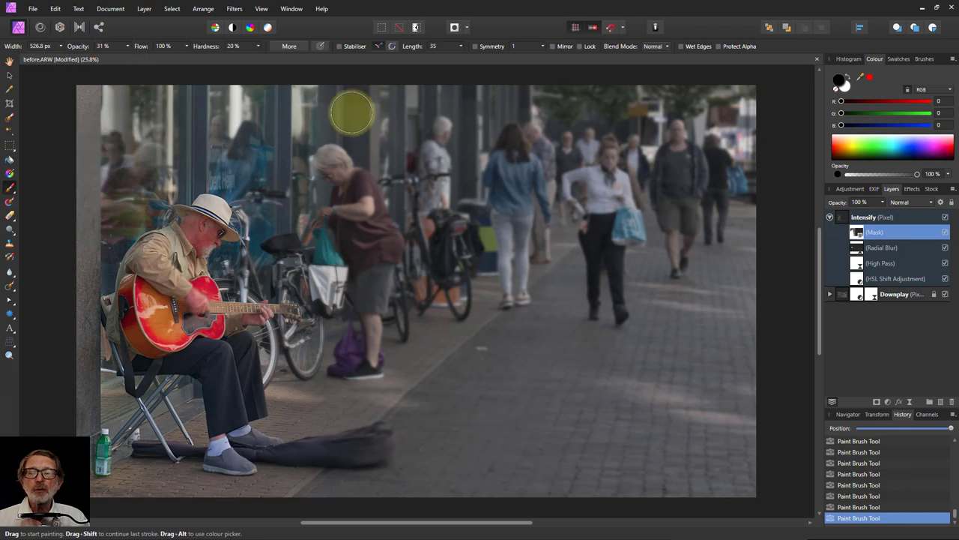
double_click(857, 280)
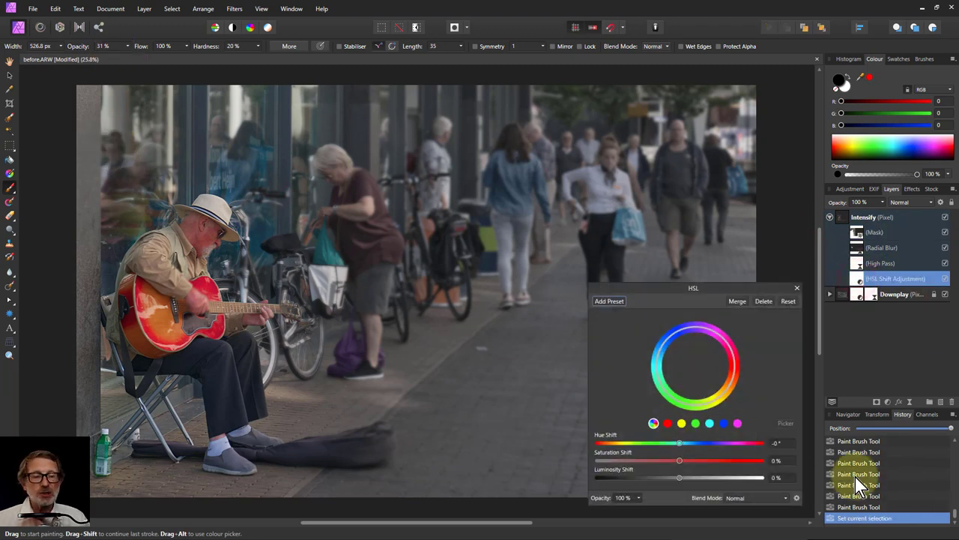
left_click(679, 461)
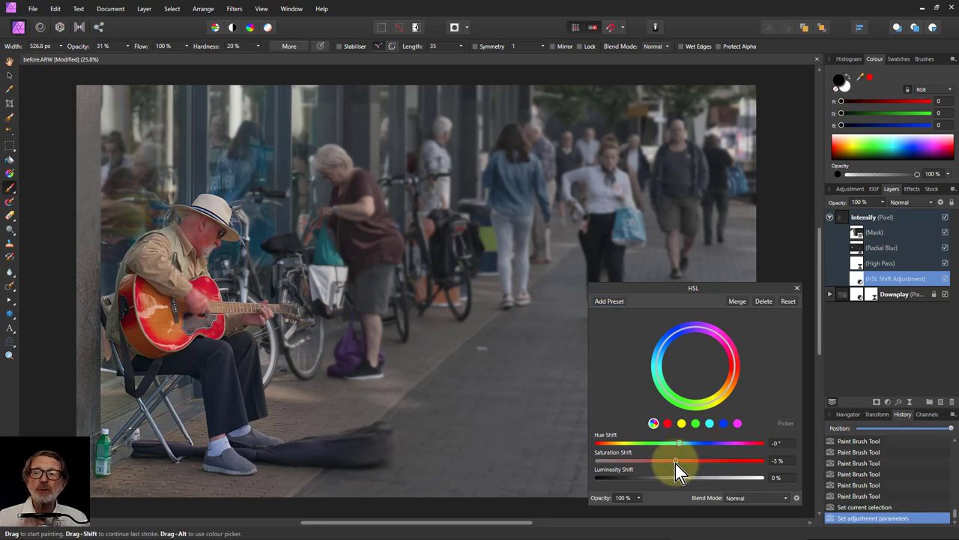
left_click_drag(675, 464, 670, 464)
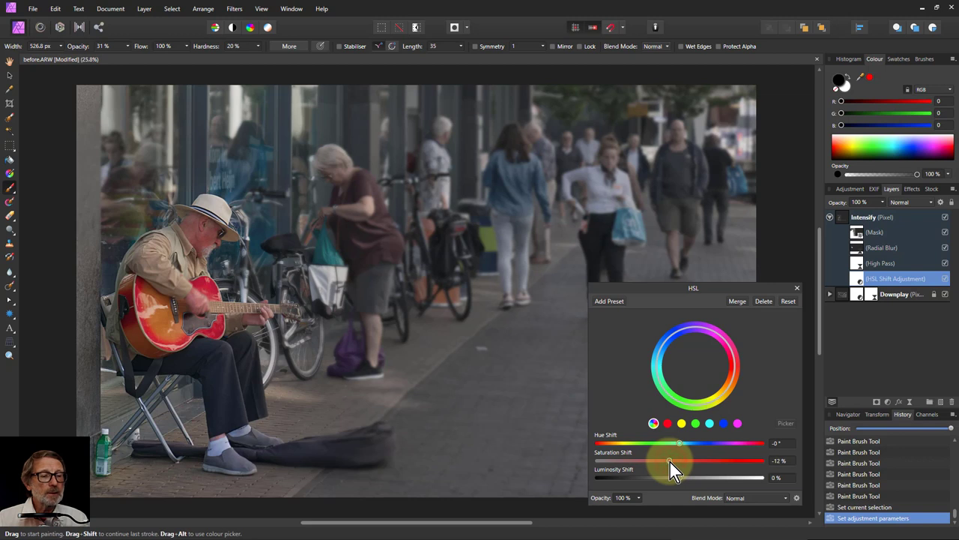
left_click_drag(670, 463, 667, 463)
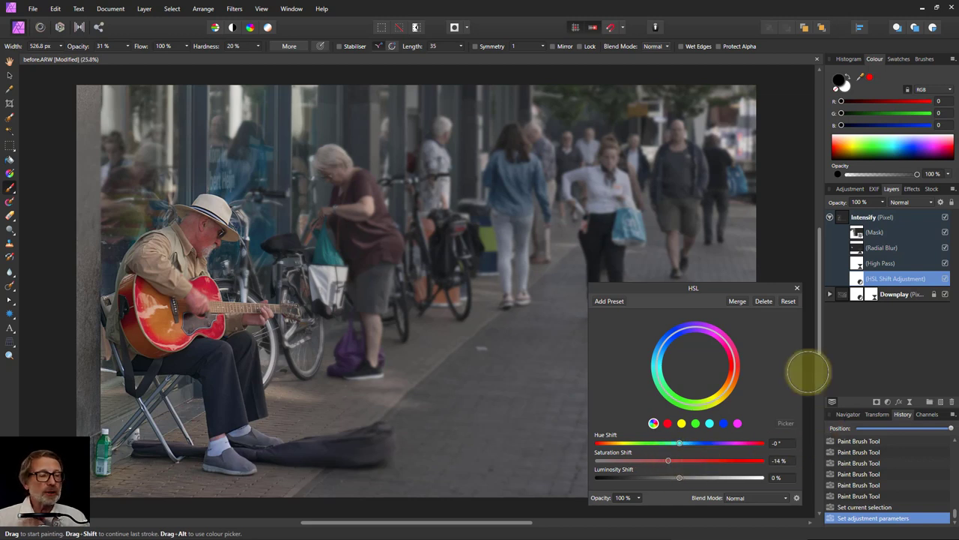
left_click(796, 289)
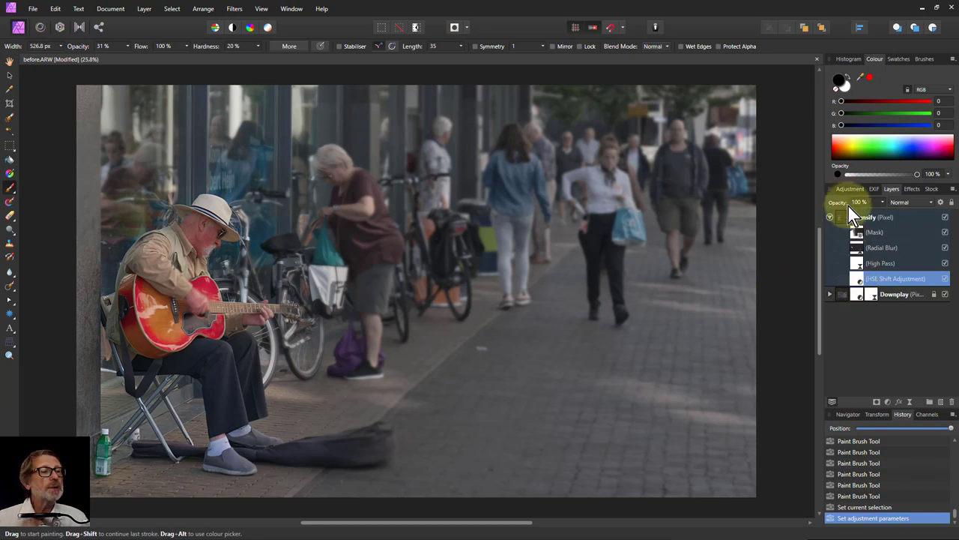
- Collapse the Intensify group and drag its layer opacity down from 100% toward 94%
left_click(830, 217)
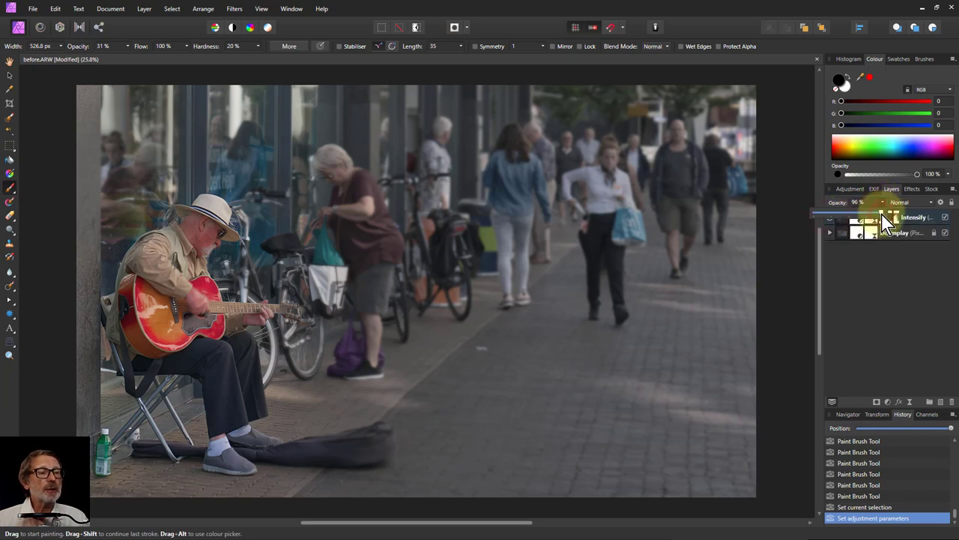
left_click_drag(882, 214, 863, 222)
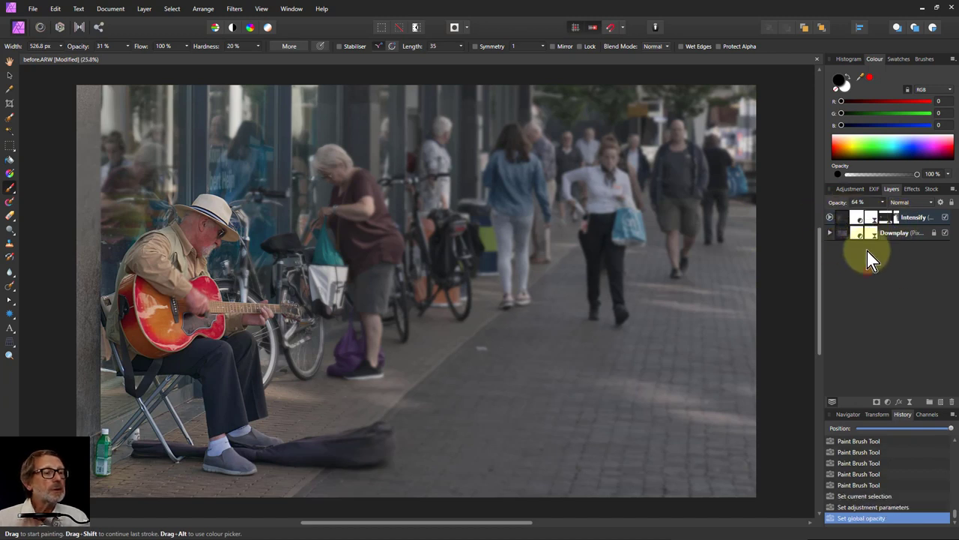
left_click(847, 220)
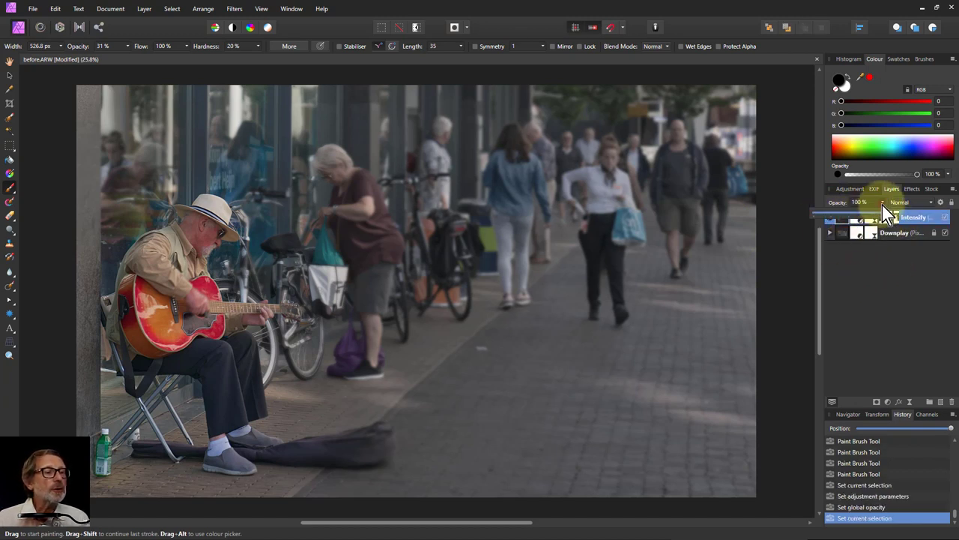
left_click_drag(882, 206, 870, 227)
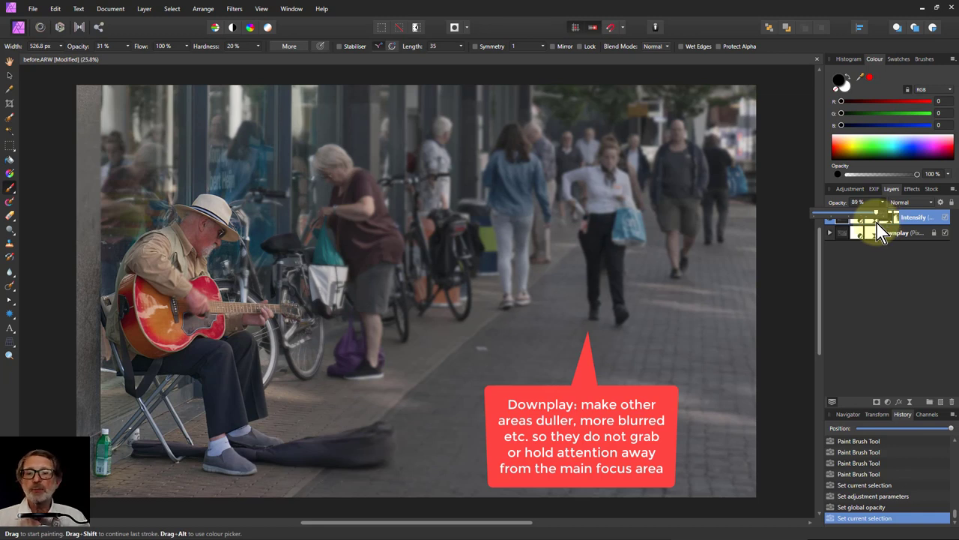
left_click_drag(878, 225, 880, 225)
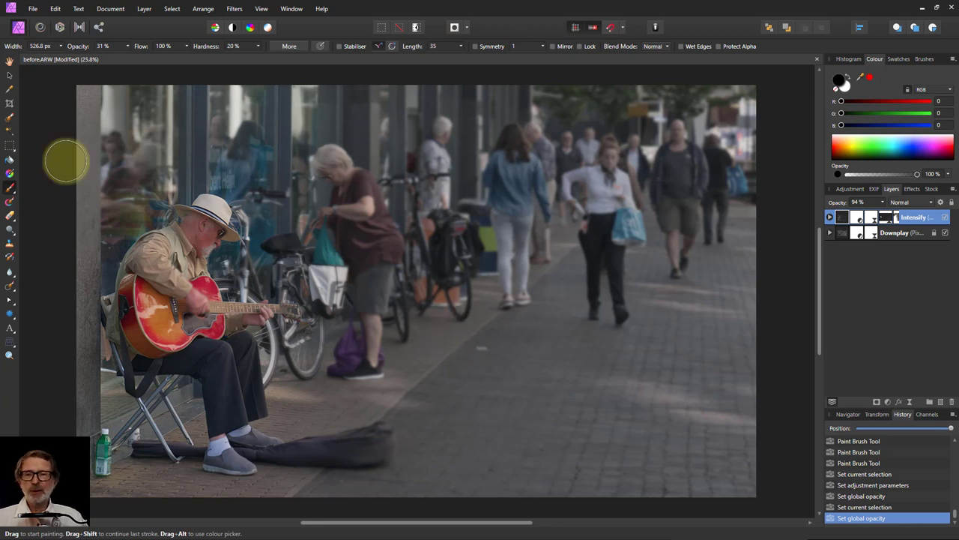
- Crop in from the right, trim slivers off top and bottom, and apply at 4438 × 3008 px
left_click(9, 103)
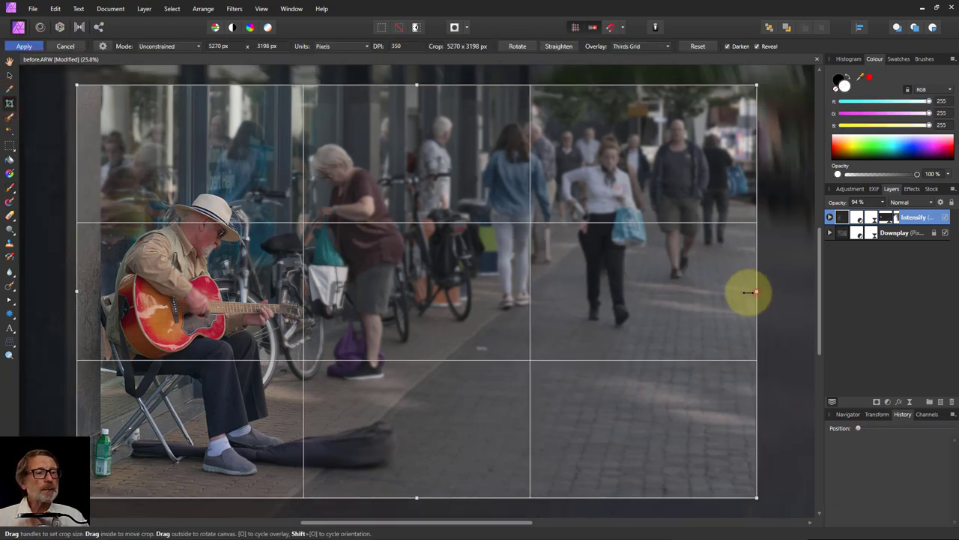
left_click_drag(750, 292, 649, 292)
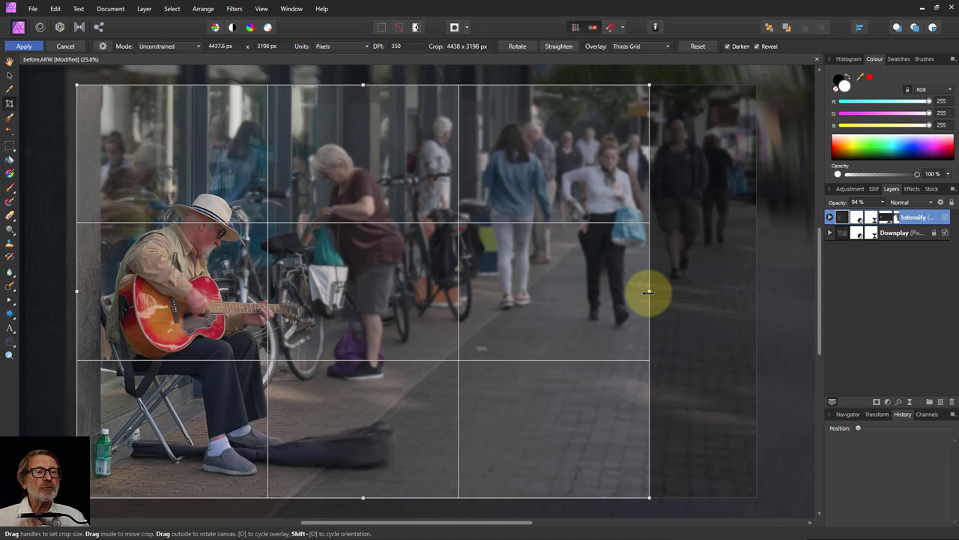
left_click_drag(364, 86, 364, 100)
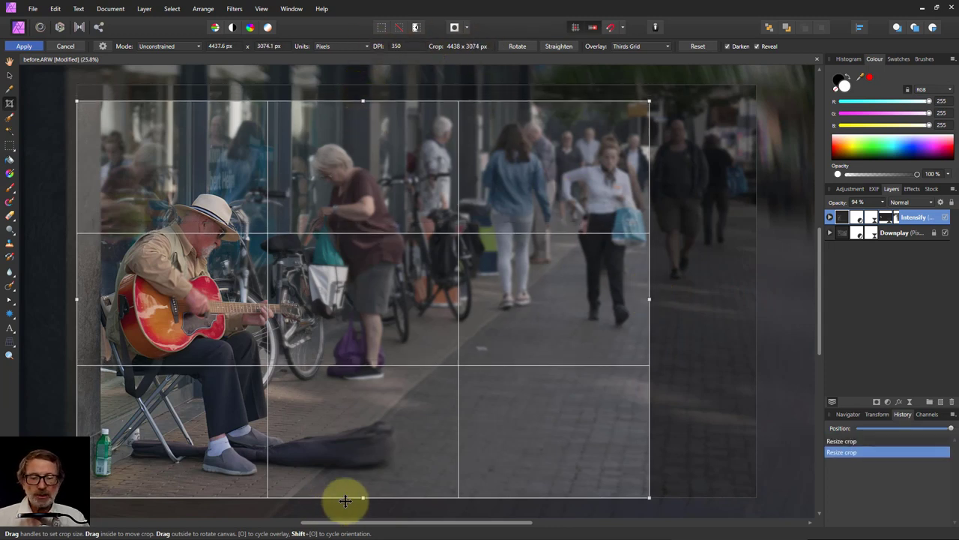
left_click_drag(364, 497, 363, 490)
left_click(25, 47)
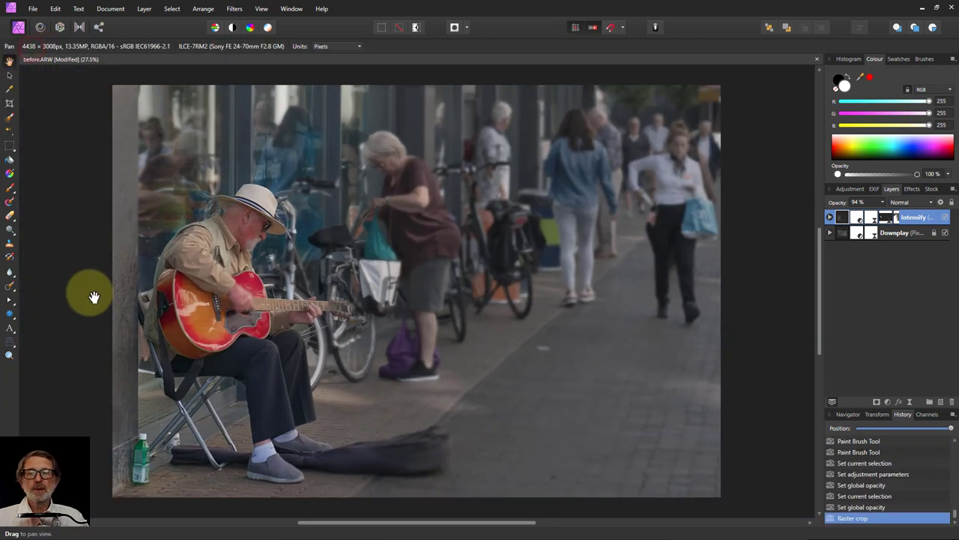